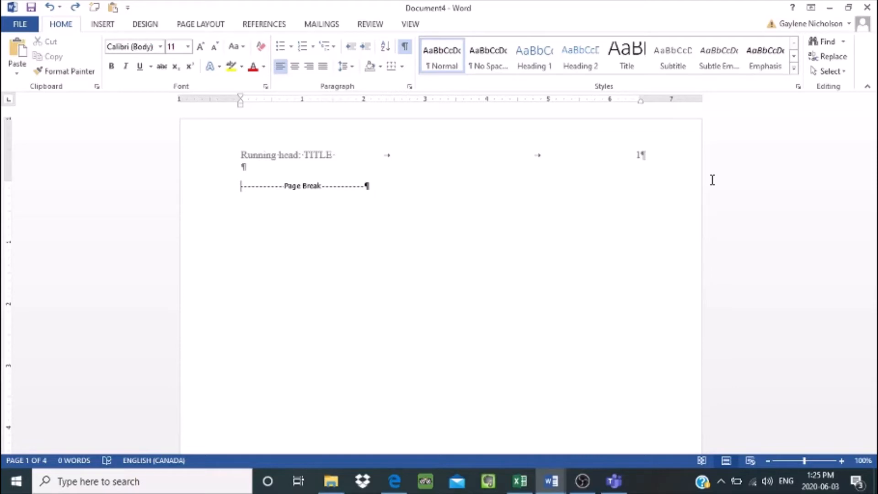
- Add two empty centred lines above the page break on the first page
key(Return)
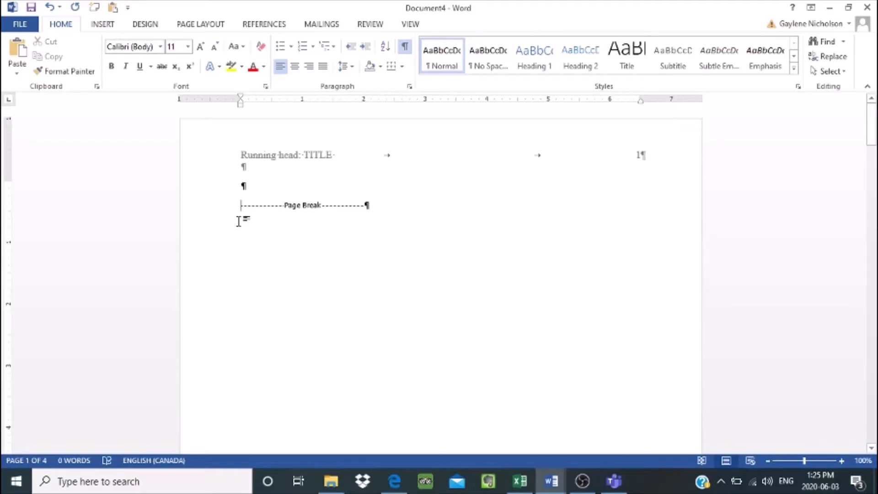
click(244, 186)
click(295, 68)
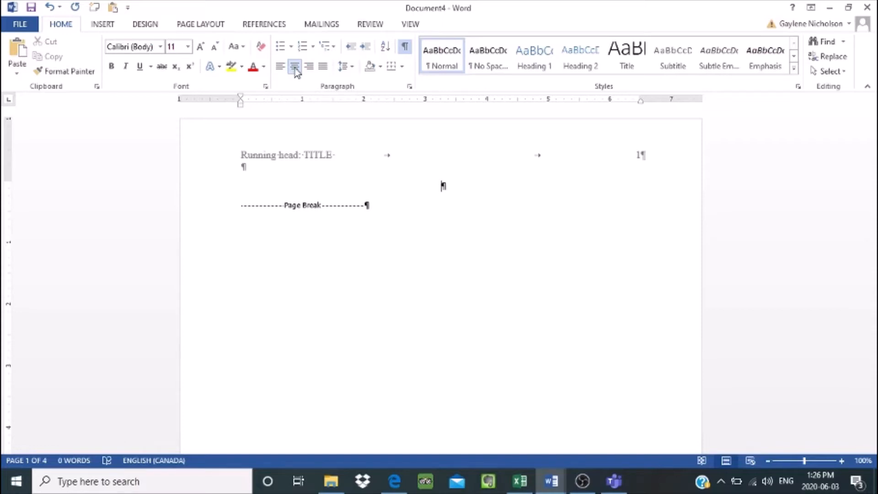
key(Return)
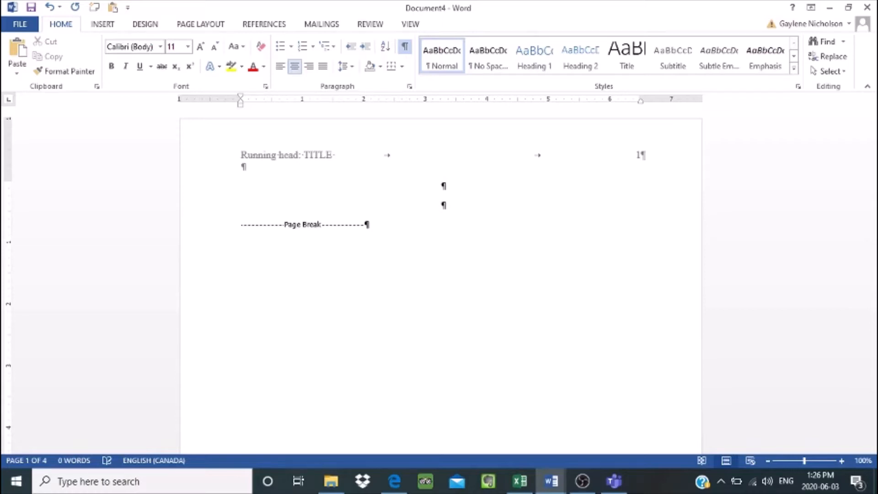
- Enter the centred title "Title of my Literature Review" on the second line and start a new line below it
text(Titl)
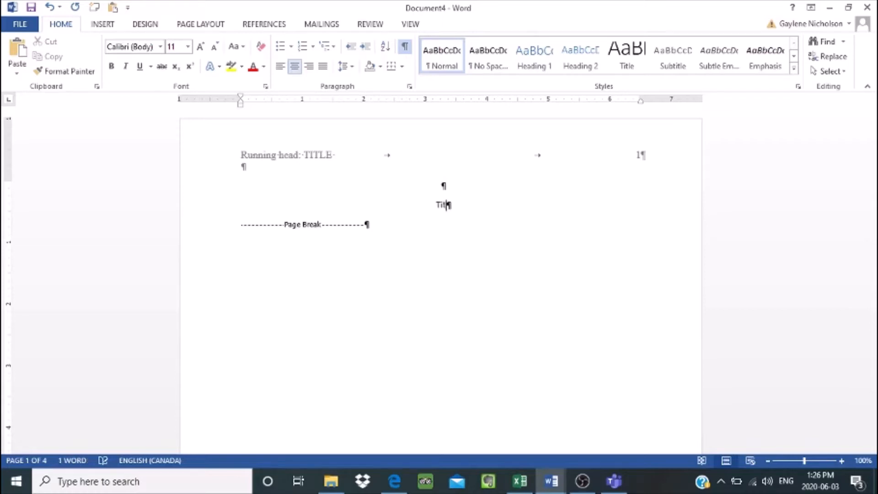
text(e of m)
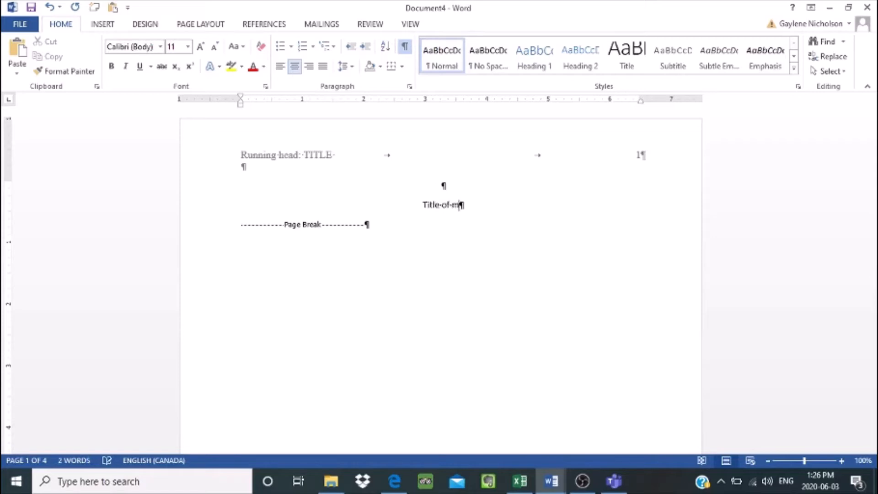
text(y Lief)
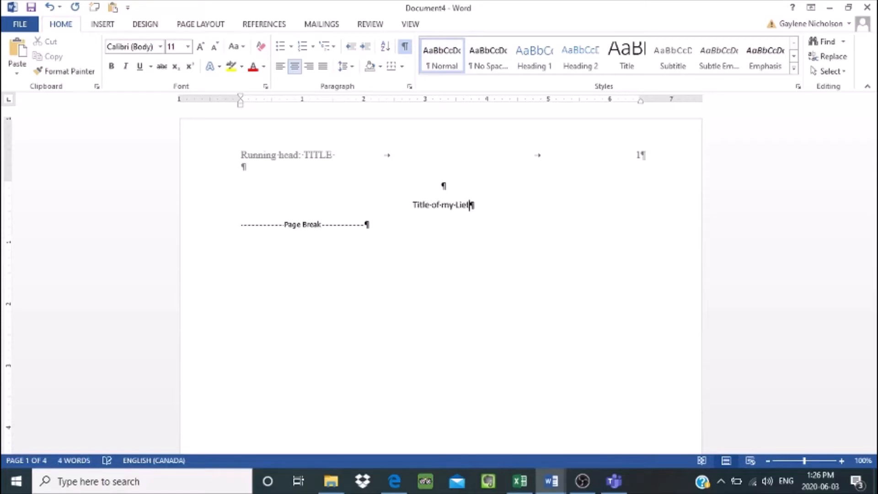
key(BackSpace)
key(BackSpace)
text(terat)
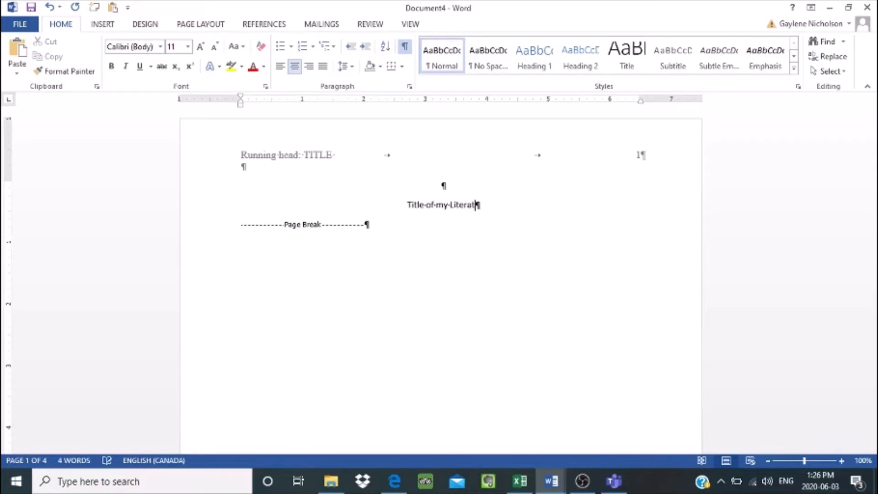
text(ure Revi)
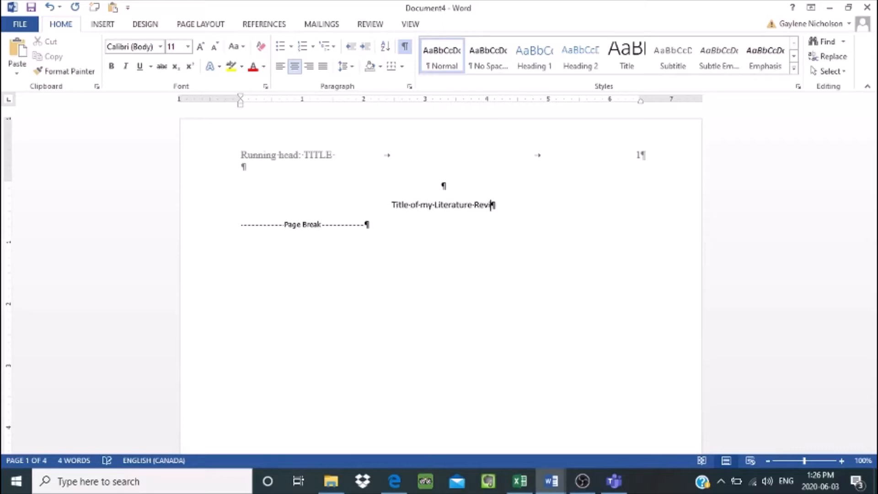
text(ew)
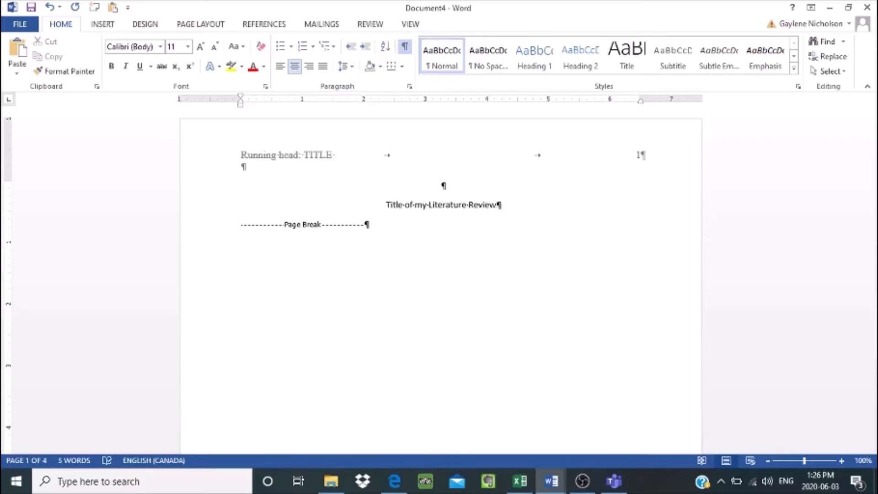
key(Return)
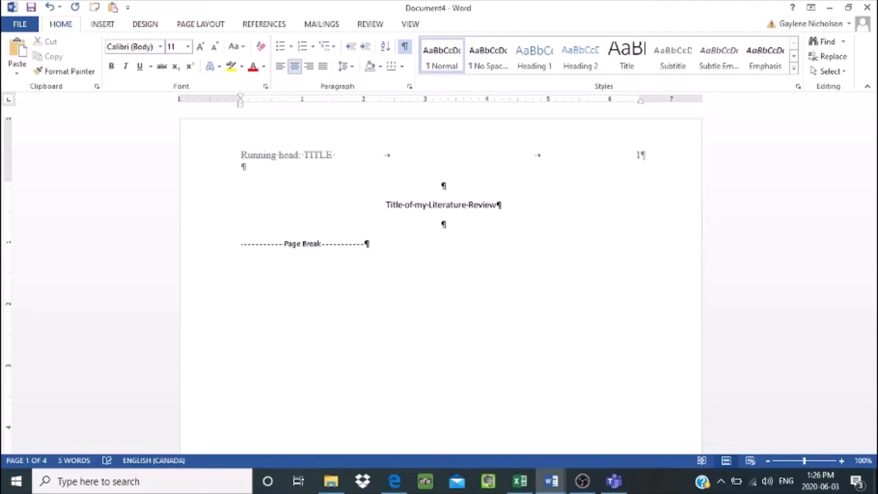
- Below the title, enter the author's full name, the course code CIS-1150 and the date July 10, 2020 on separate lines
text(Gaylene Nicholson)
key(Return)
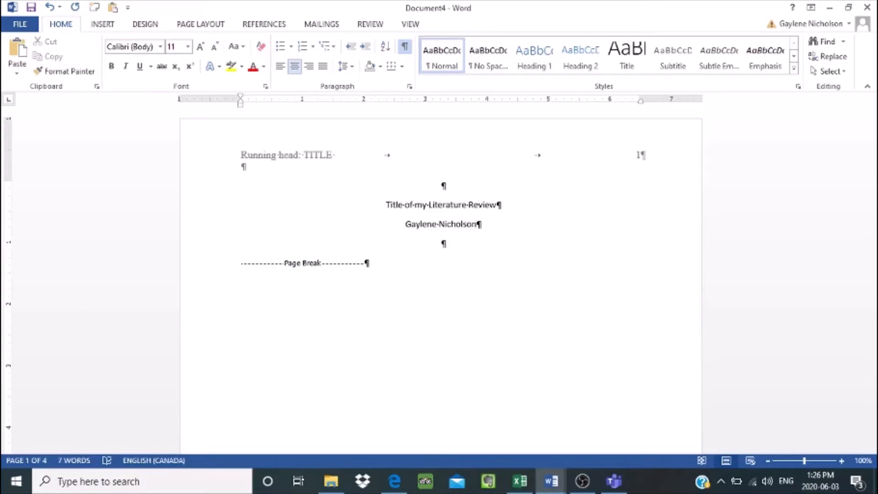
text(CIS·)
text( 1150)
key(Return)
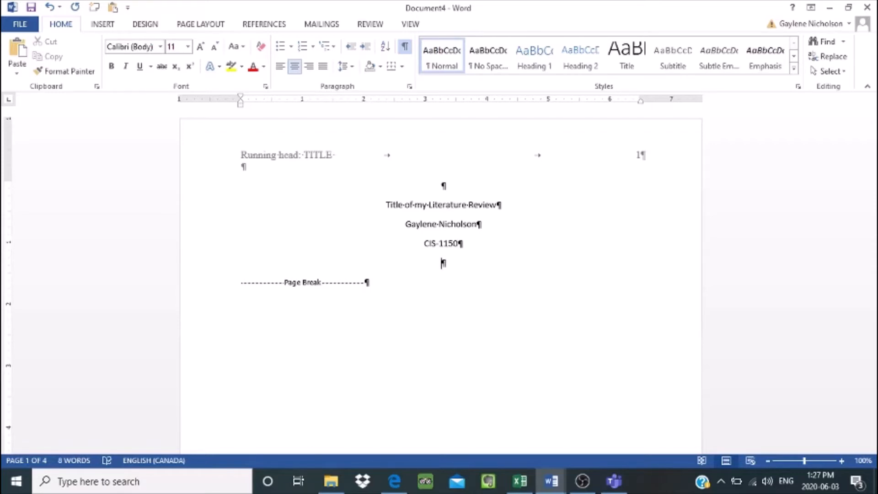
text(July 10,)
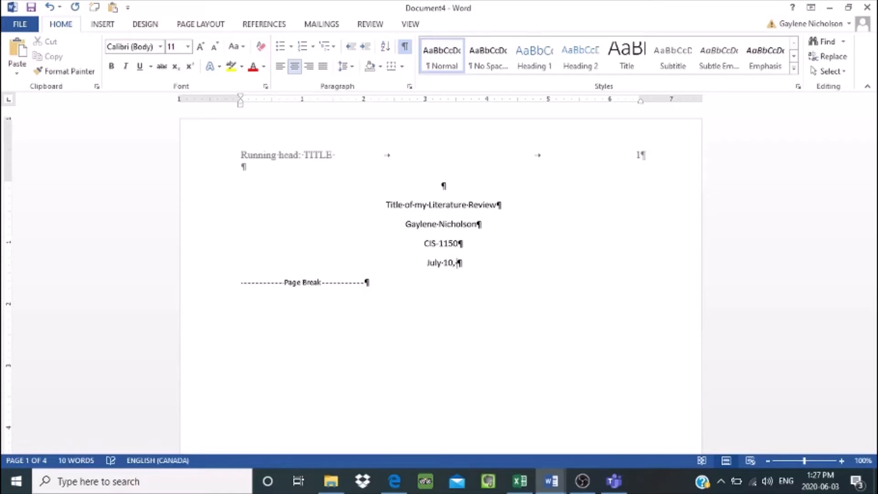
text( 2020)
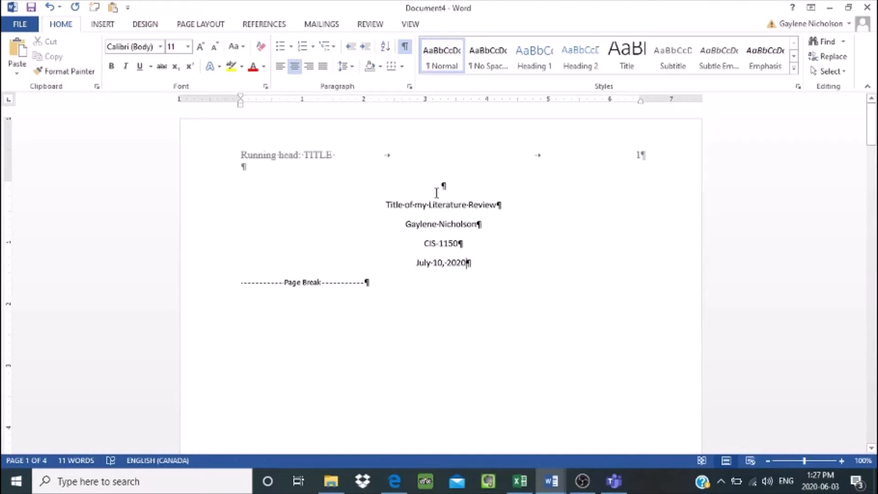
- Format the title page lines, including the empty one above the title, in Times New Roman, size 12
drag(445, 183, 488, 271)
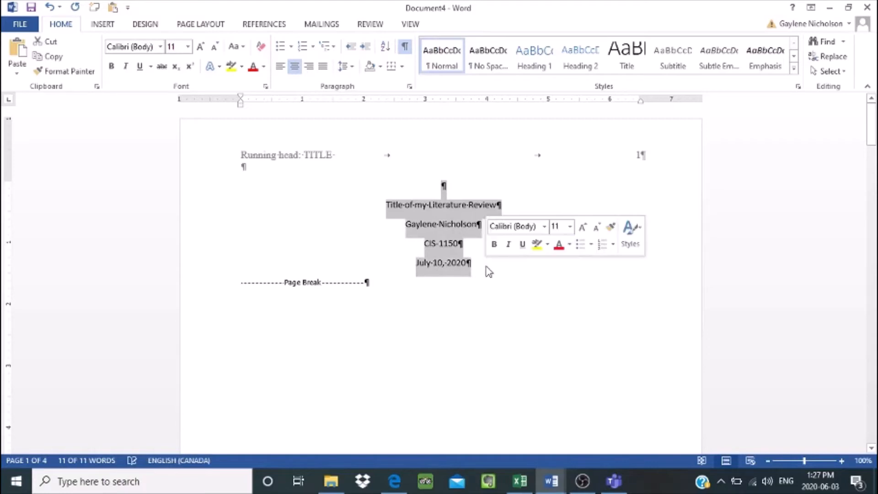
click(161, 47)
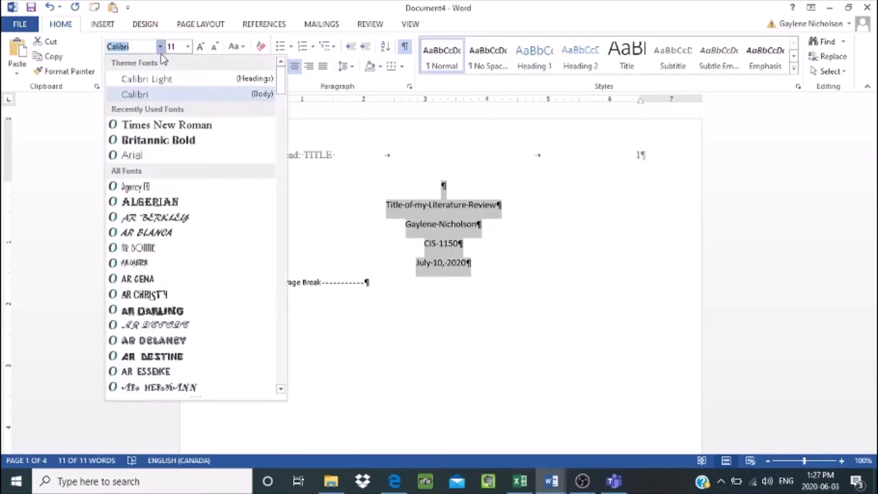
click(166, 126)
click(187, 46)
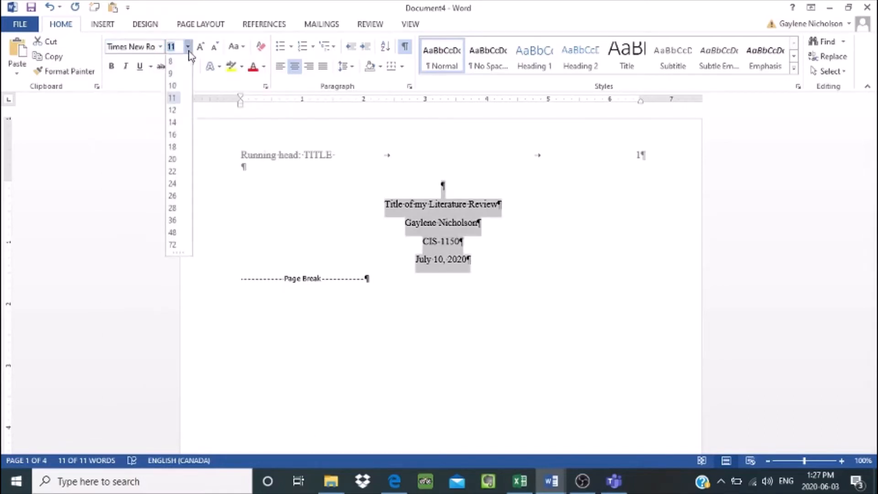
click(177, 111)
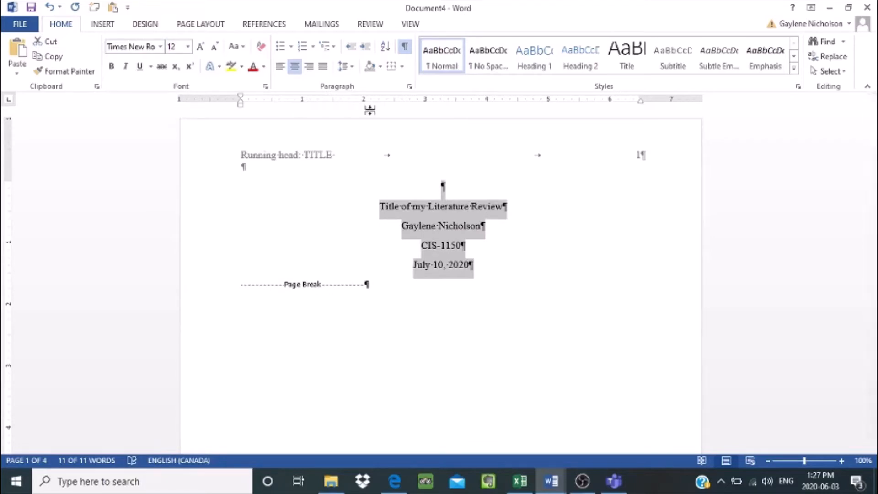
- Set the title page lines to double line spacing with 0 pt spacing after each paragraph
click(409, 89)
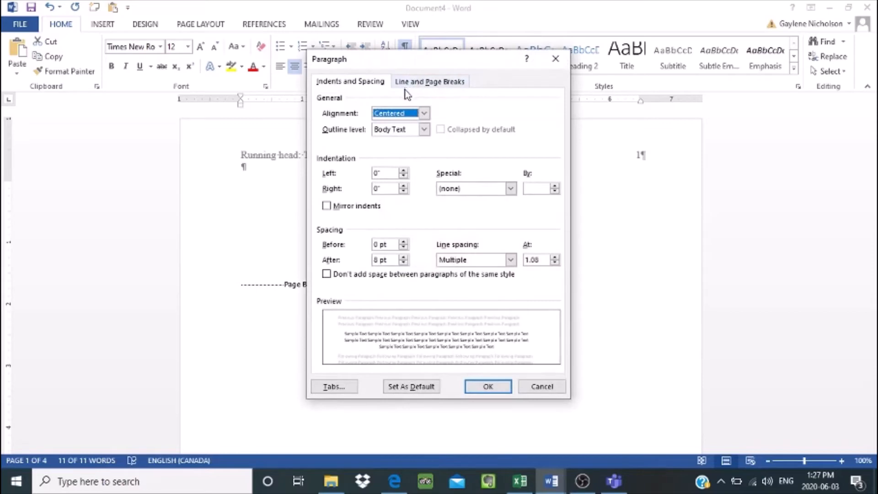
click(381, 259)
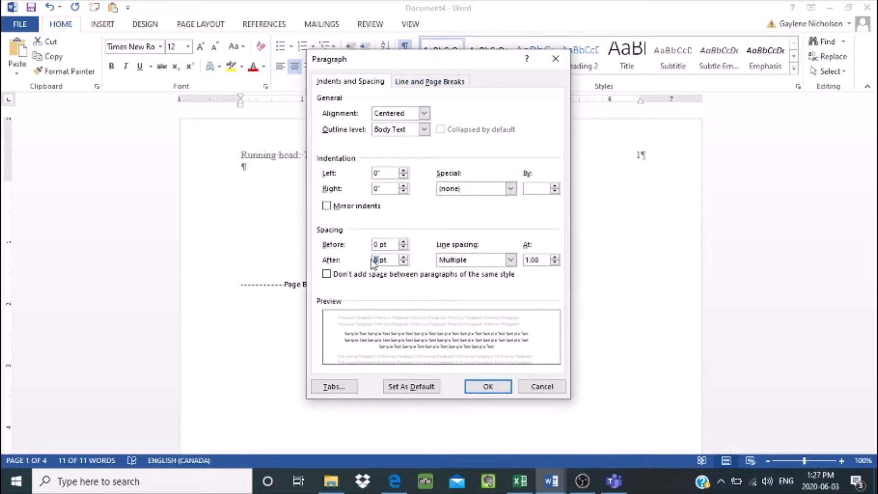
key(BackSpace)
text(0)
click(510, 259)
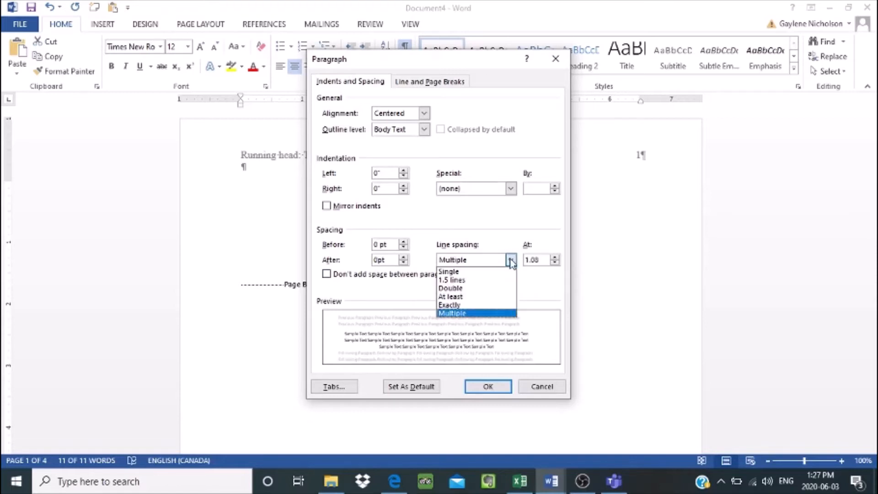
click(491, 288)
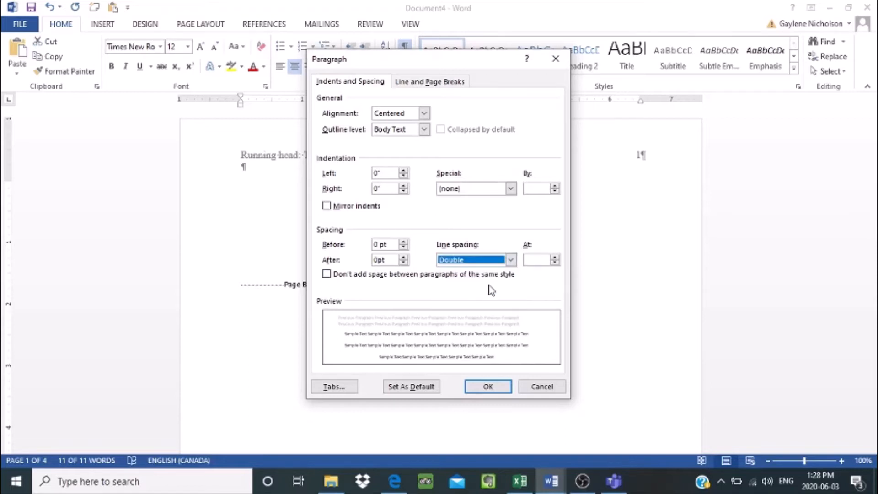
click(484, 387)
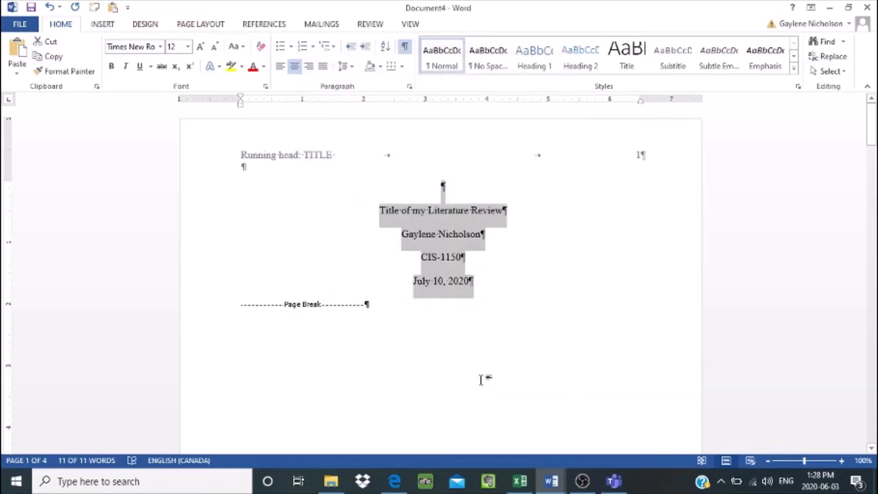
click(480, 380)
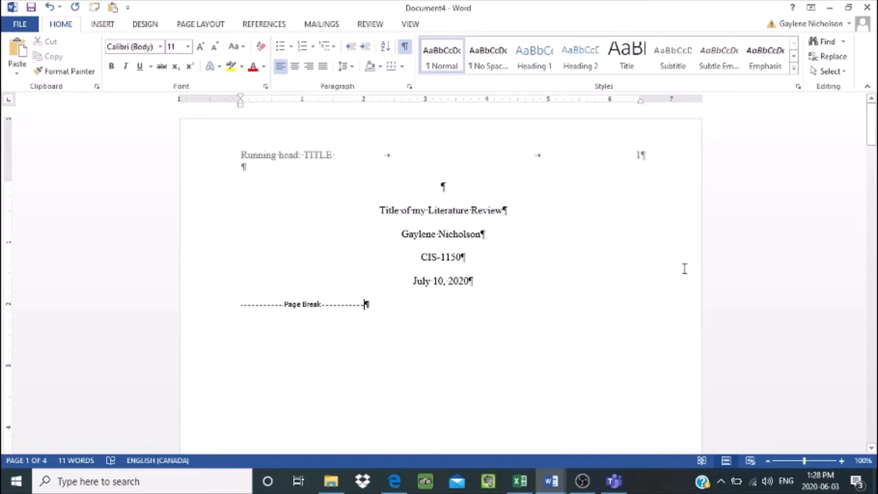
- Copy the "Title of my Literature Review" line from the title page
drag(874, 123, 874, 194)
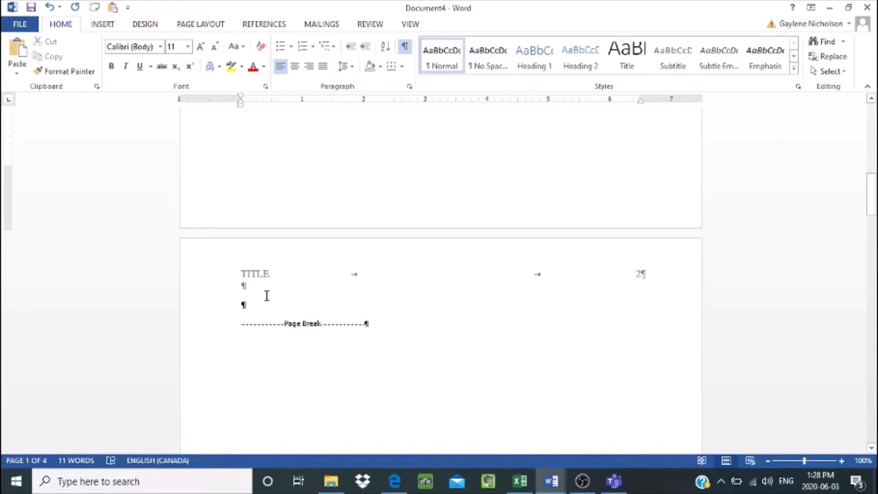
click(252, 303)
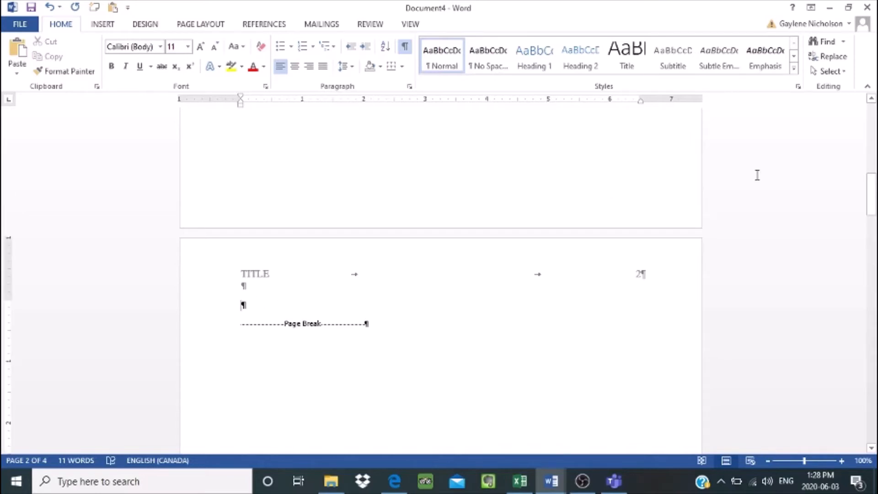
drag(871, 215, 865, 141)
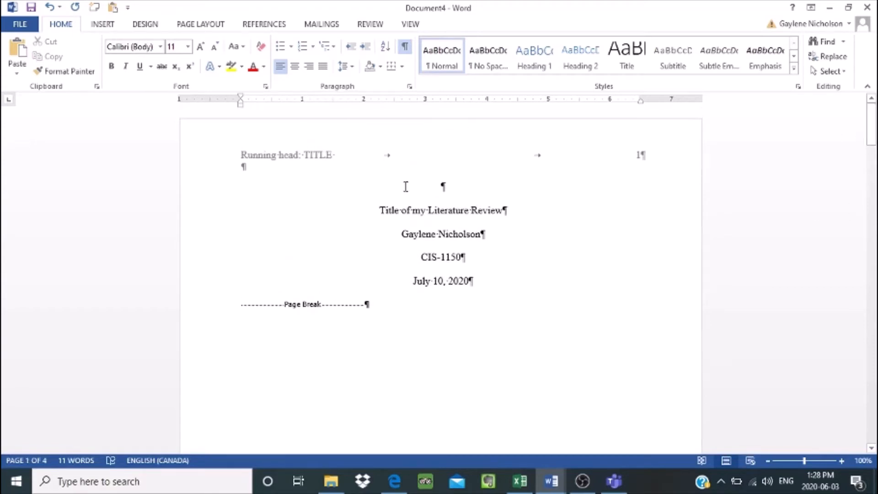
drag(380, 208, 486, 219)
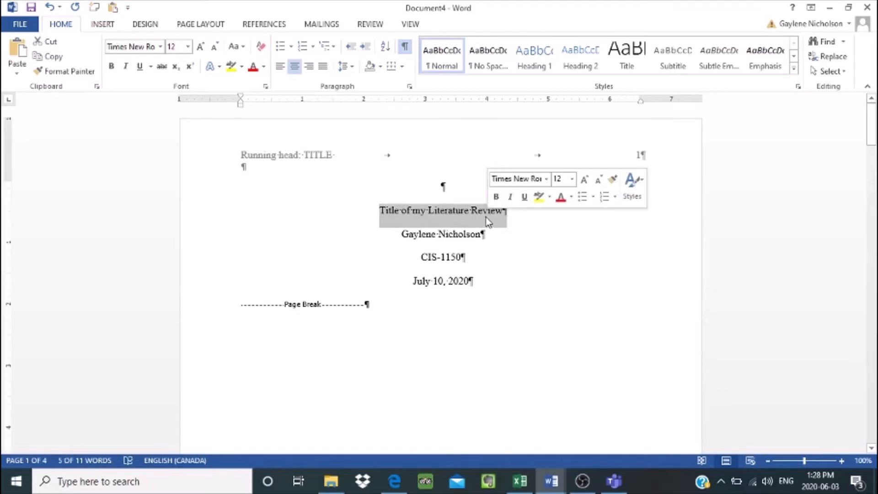
click(45, 55)
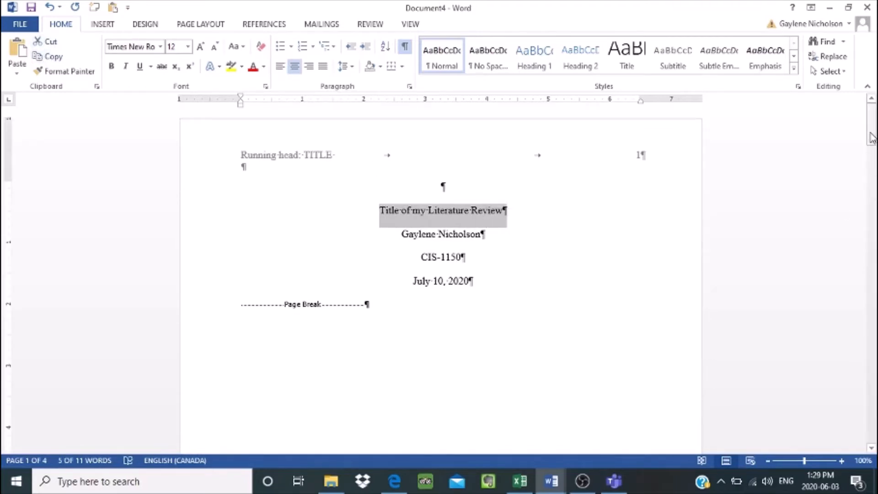
- Centre the empty line at the start of page 2 and paste the copied title there
drag(871, 137, 869, 196)
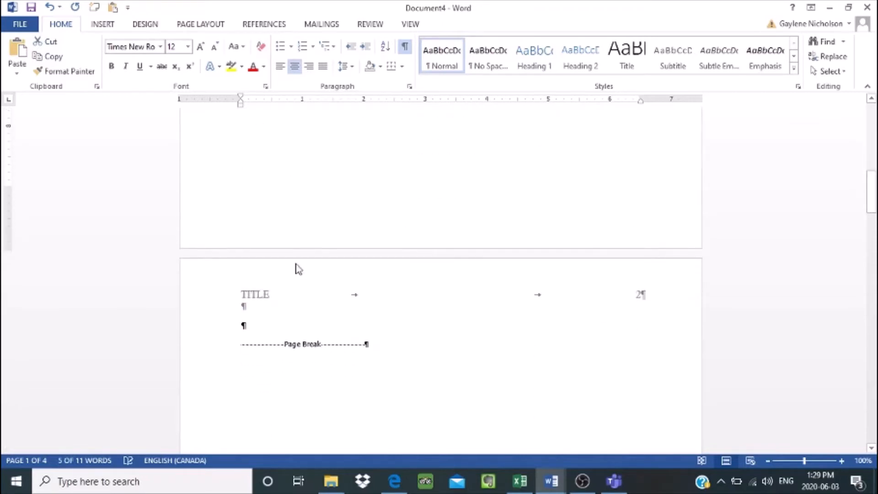
click(244, 325)
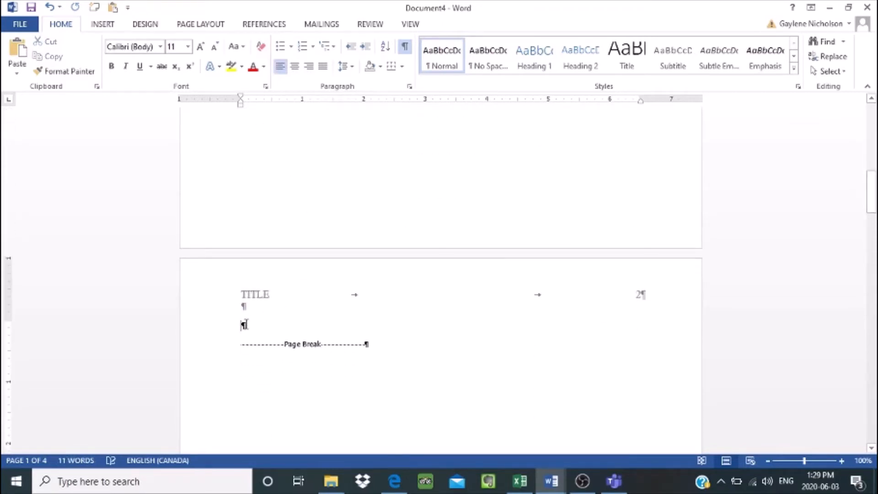
click(295, 67)
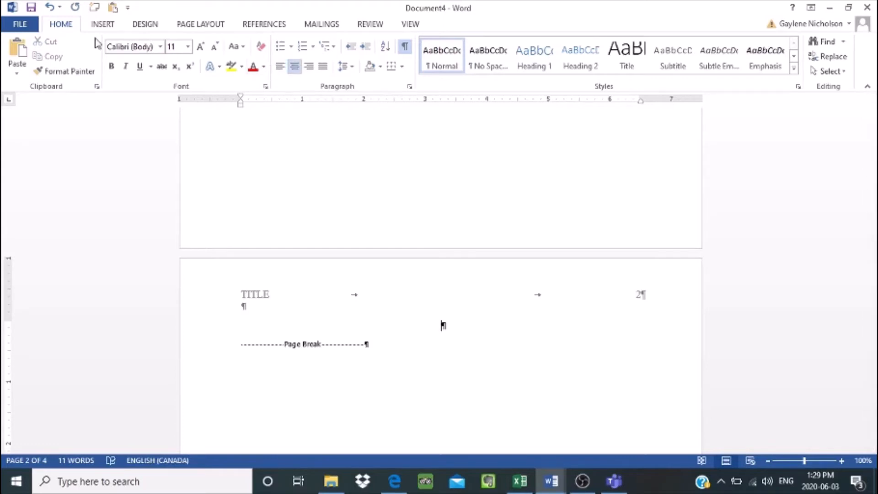
click(15, 48)
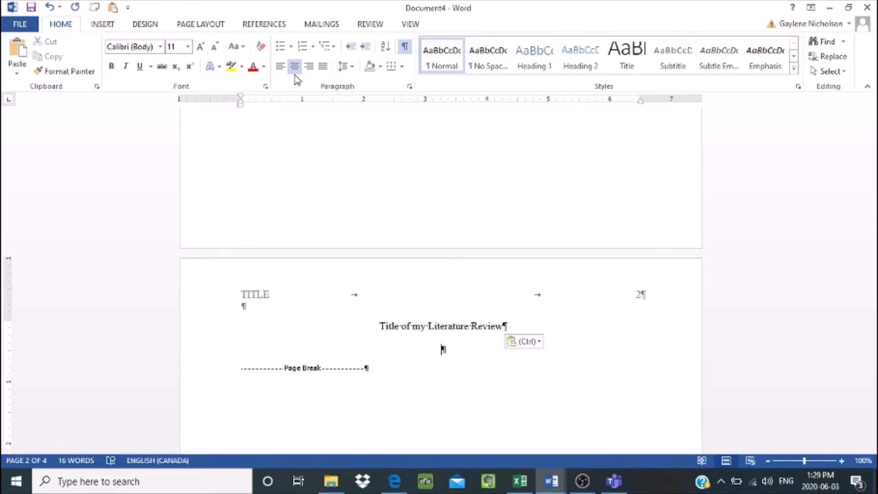
- Set the empty line below the page 2 title to double line spacing with 0 pt spacing after
click(410, 90)
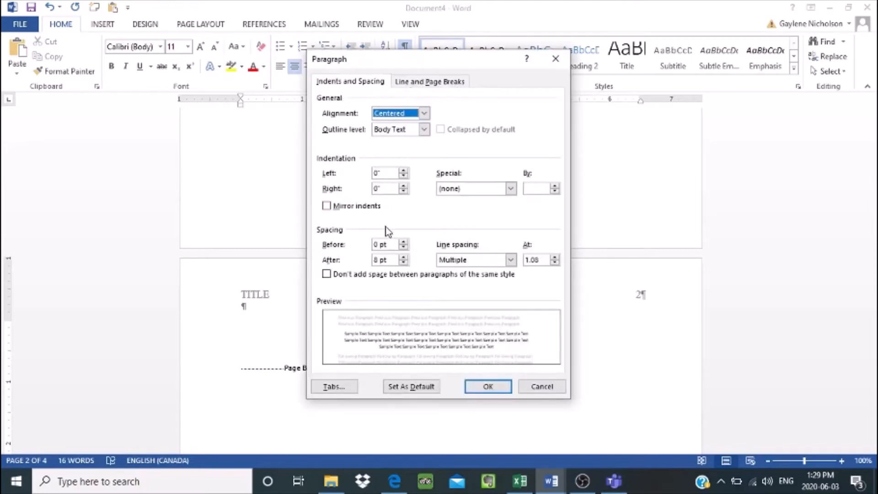
click(375, 260)
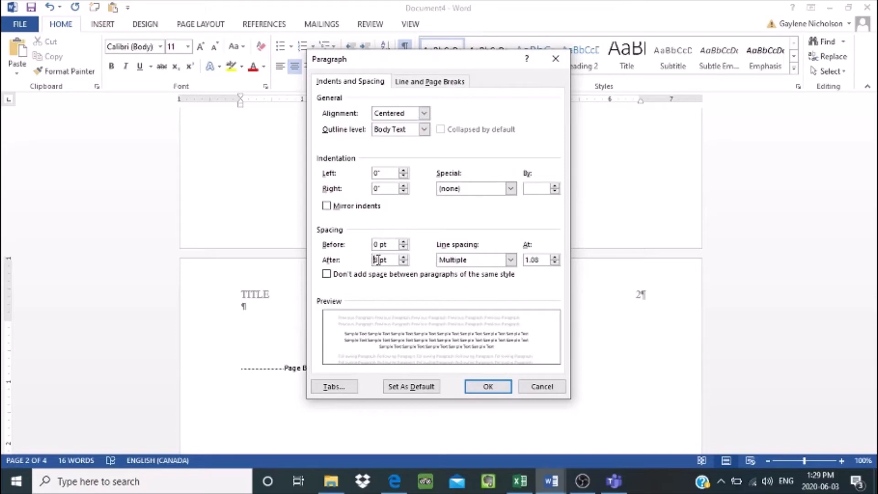
text(0)
click(510, 259)
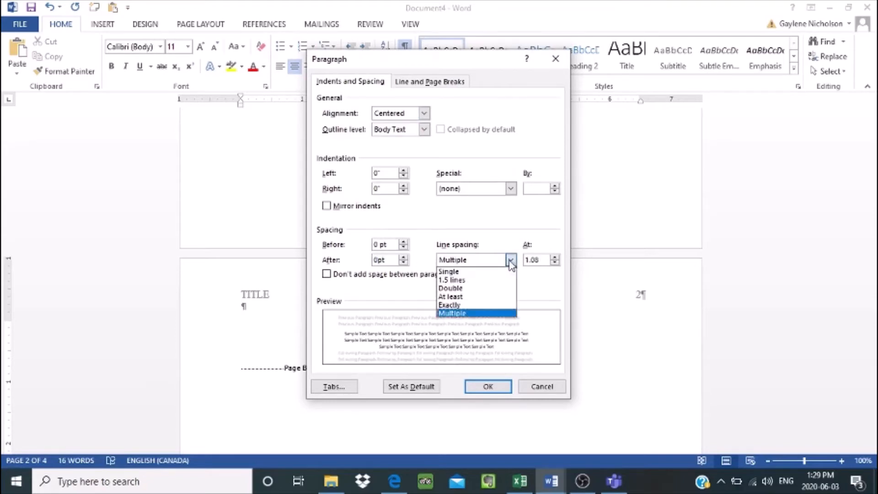
click(495, 288)
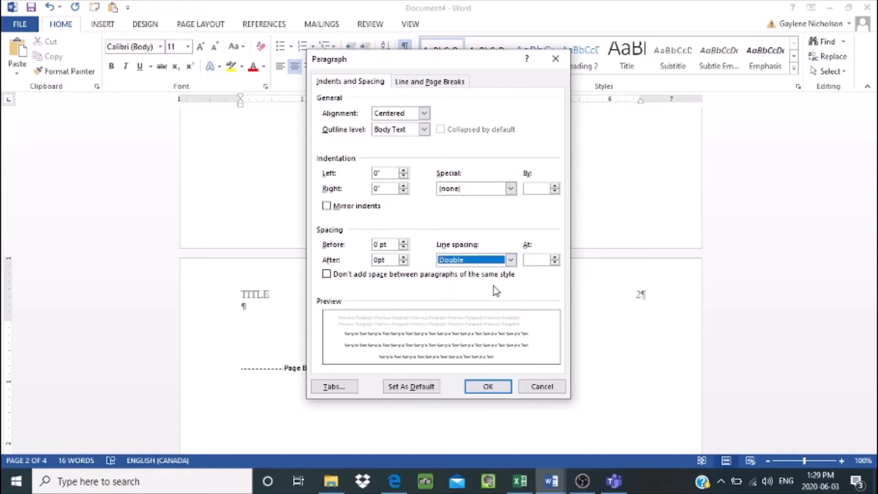
click(487, 387)
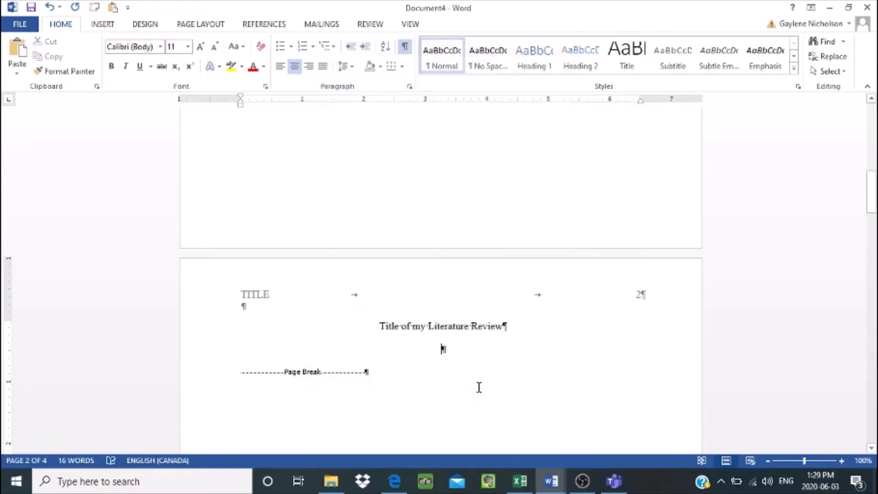
- Left-align the empty line below the page 2 title and give it a 0.5" first-line indent
click(280, 67)
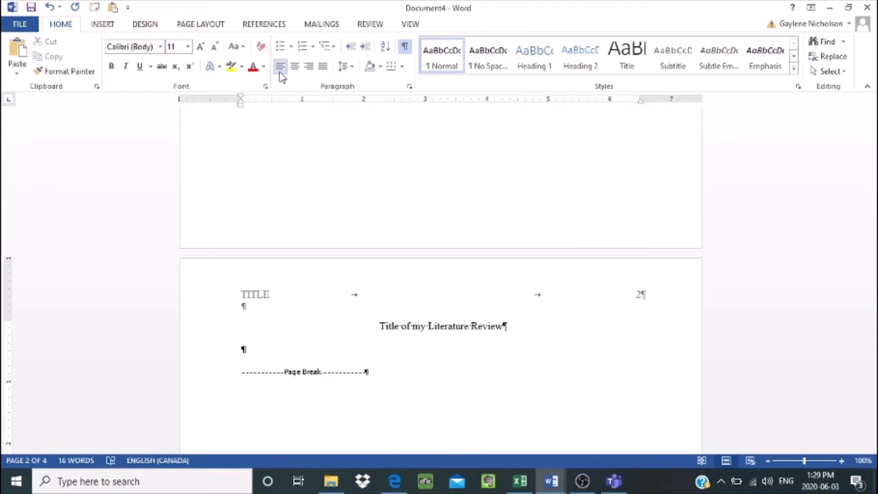
click(409, 88)
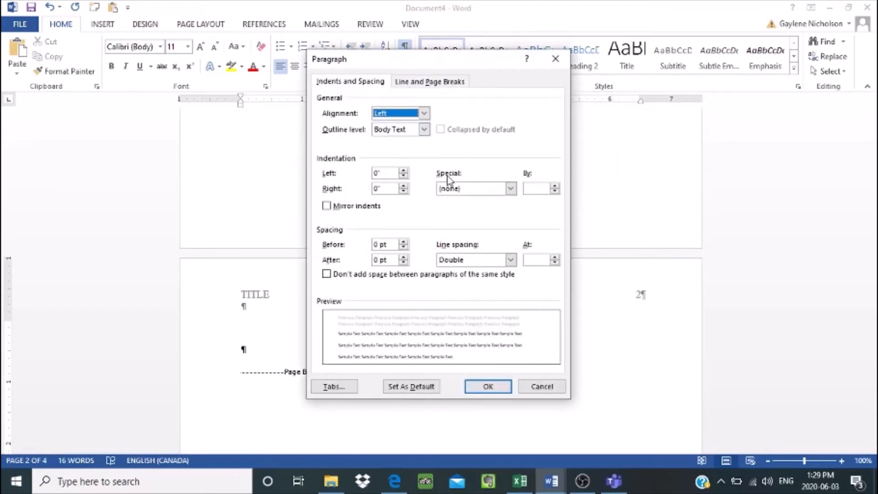
click(511, 190)
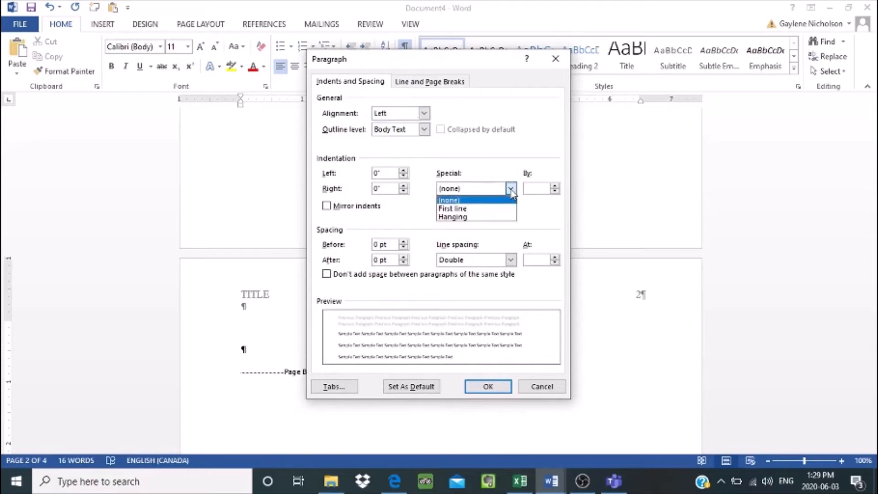
click(499, 207)
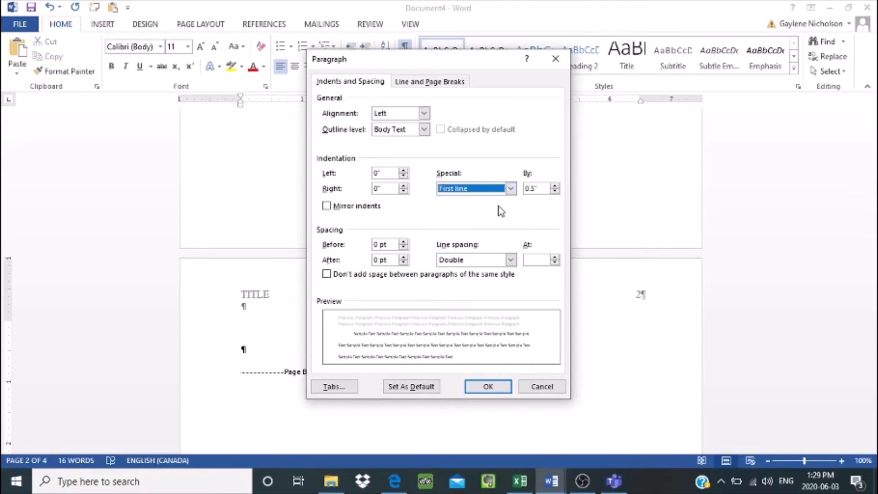
click(486, 386)
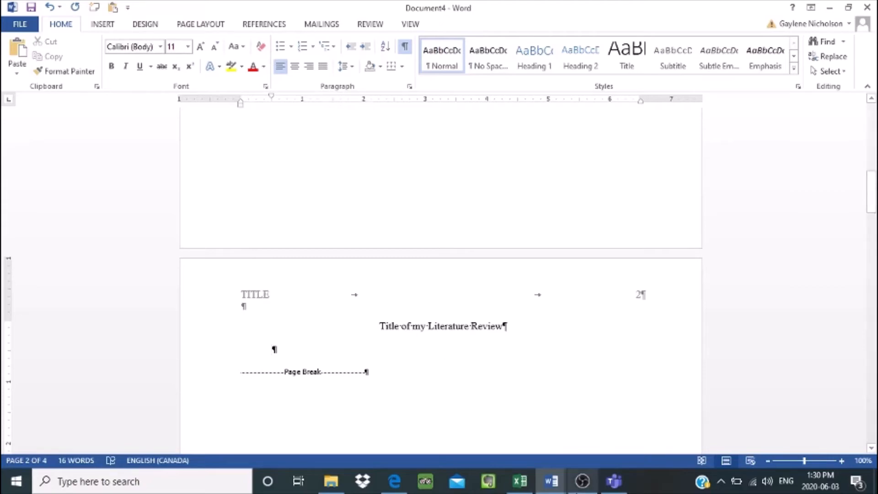
- Copy the whole paragraph from Document5 and paste it below the page 2 title in Document4
click(557, 485)
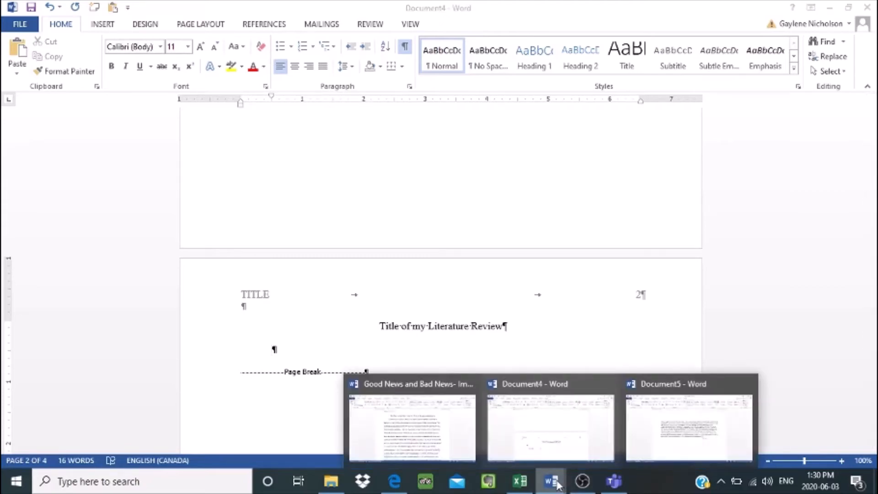
click(694, 423)
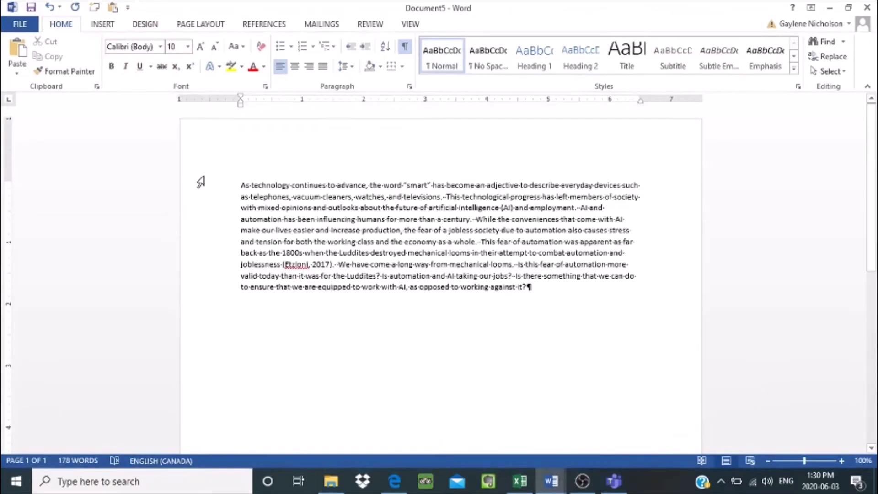
drag(240, 181, 533, 295)
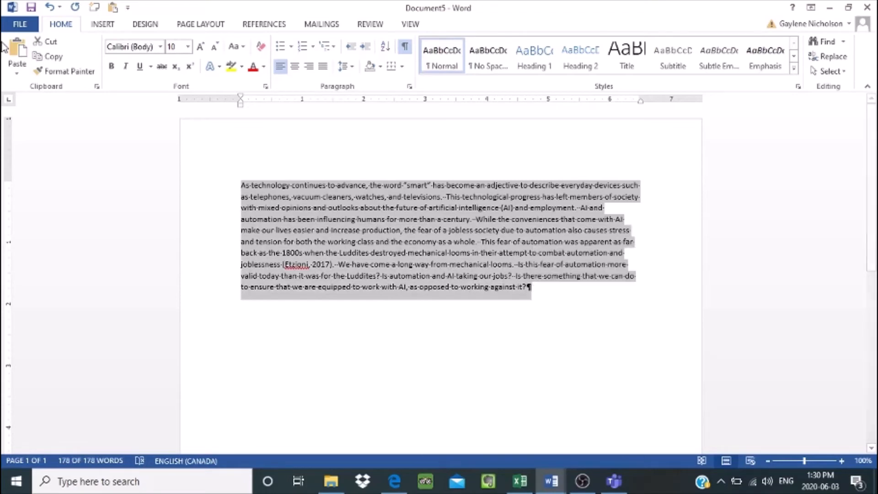
click(55, 57)
mouse_move(552, 486)
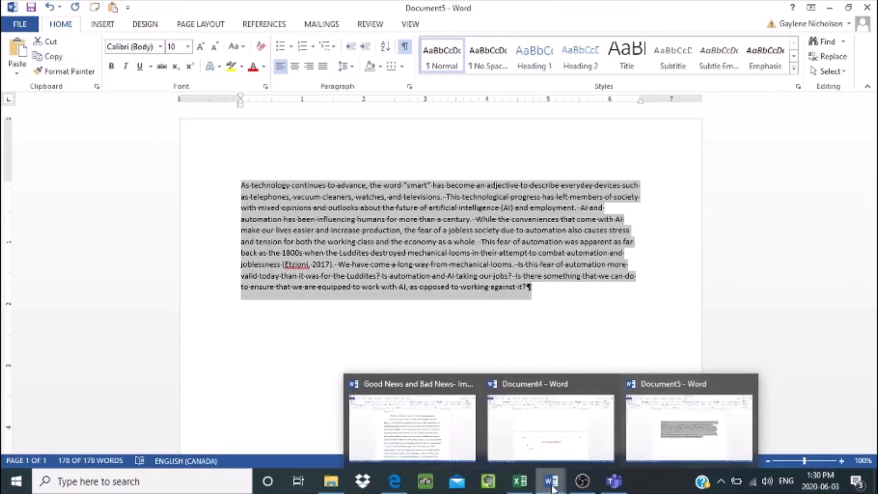
click(547, 451)
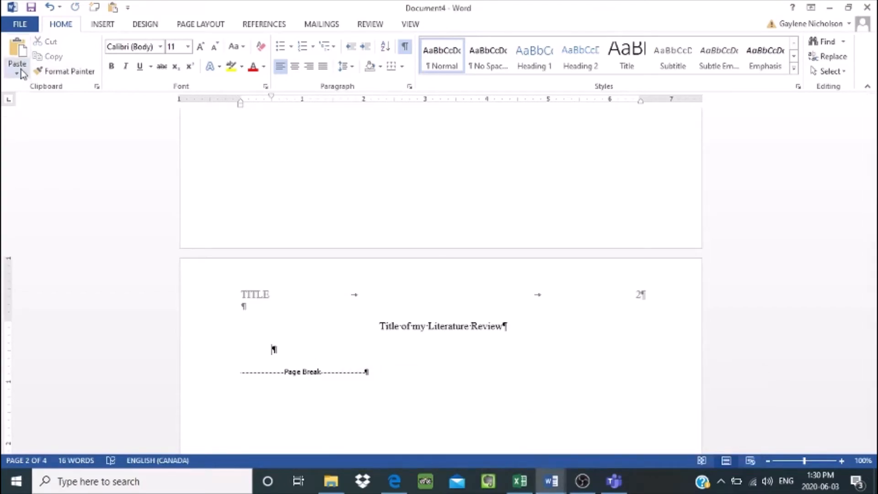
click(18, 50)
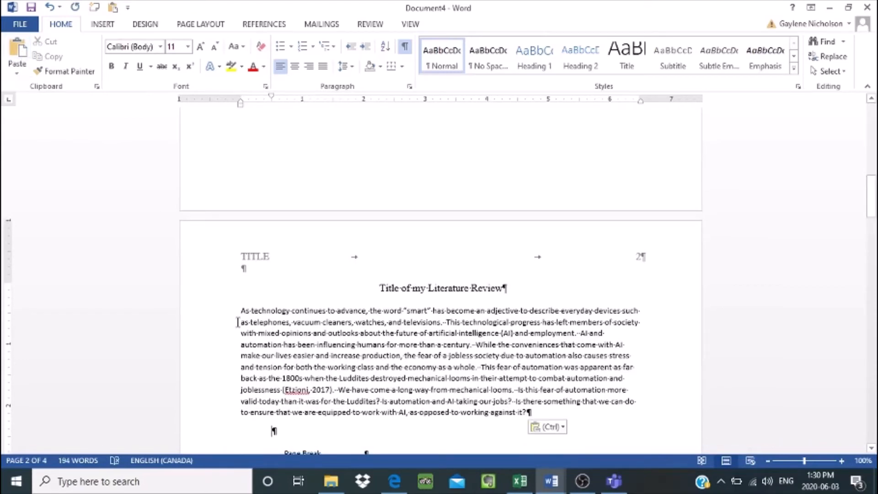
- Indent the first line of the pasted paragraph by 0.5", including the empty line after it in the selection
click(242, 312)
click(254, 268)
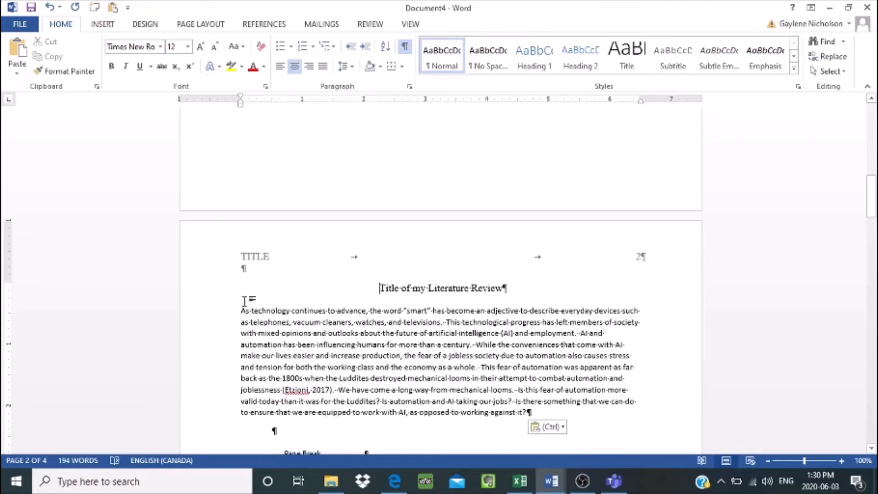
drag(243, 307, 497, 438)
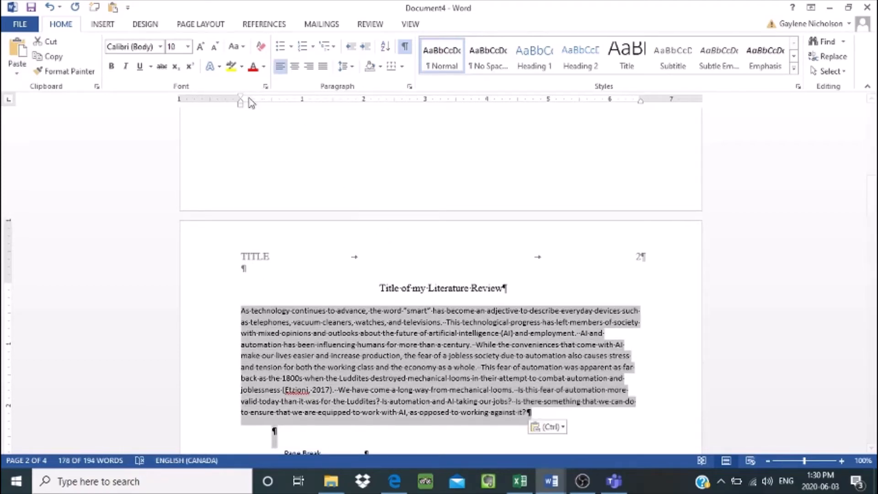
drag(241, 96, 271, 98)
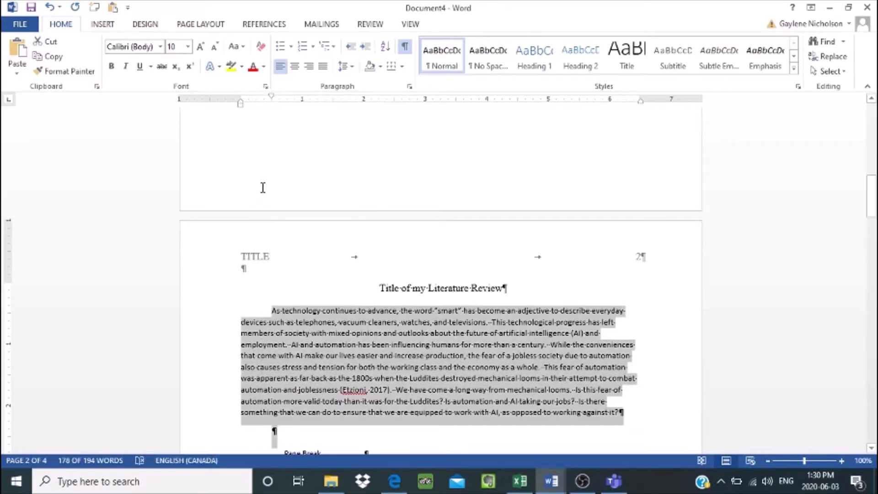
- Format the pasted paragraph and the empty line after it in Times New Roman, size 12
click(160, 46)
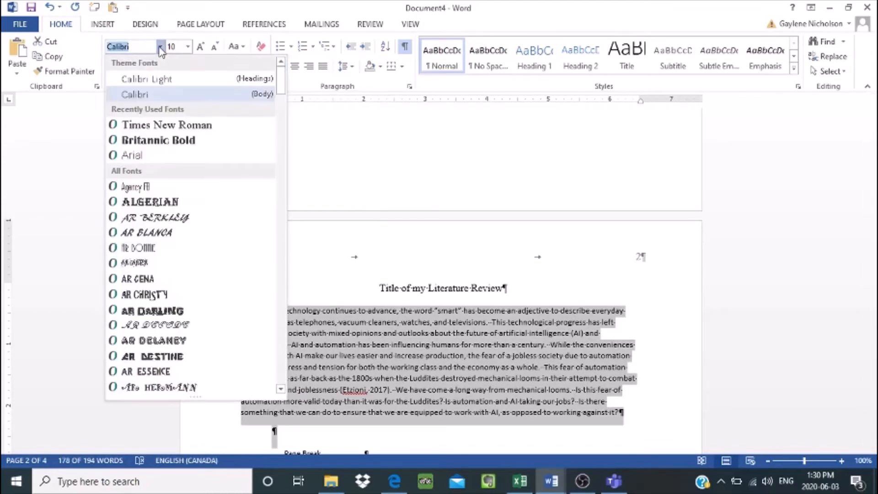
click(166, 124)
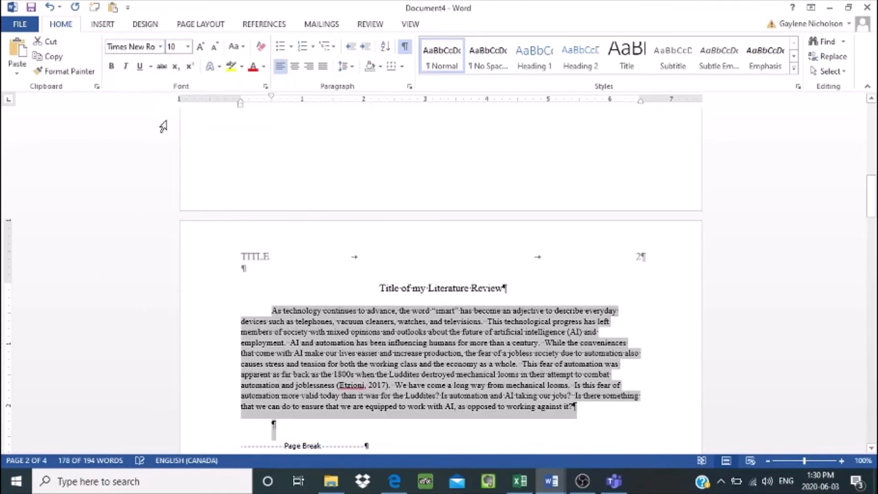
click(188, 46)
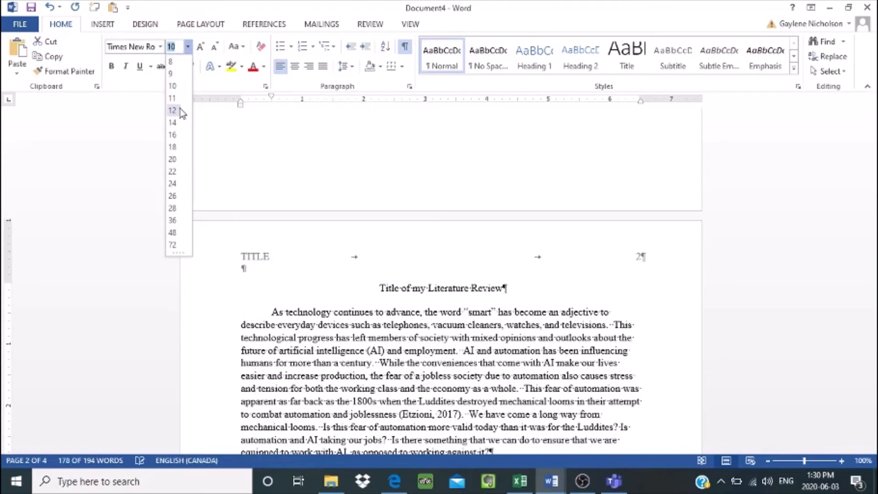
click(176, 113)
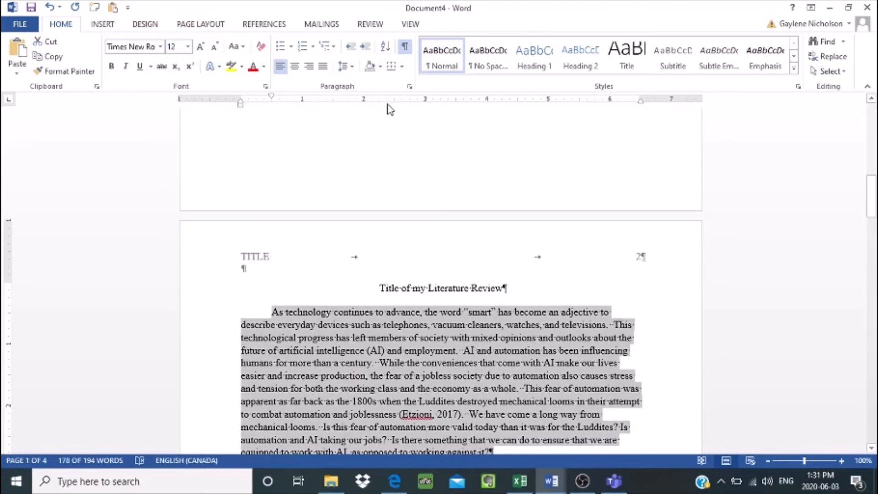
- Set the pasted paragraph and the empty line after it to double line spacing with 0 pt spacing after
click(409, 86)
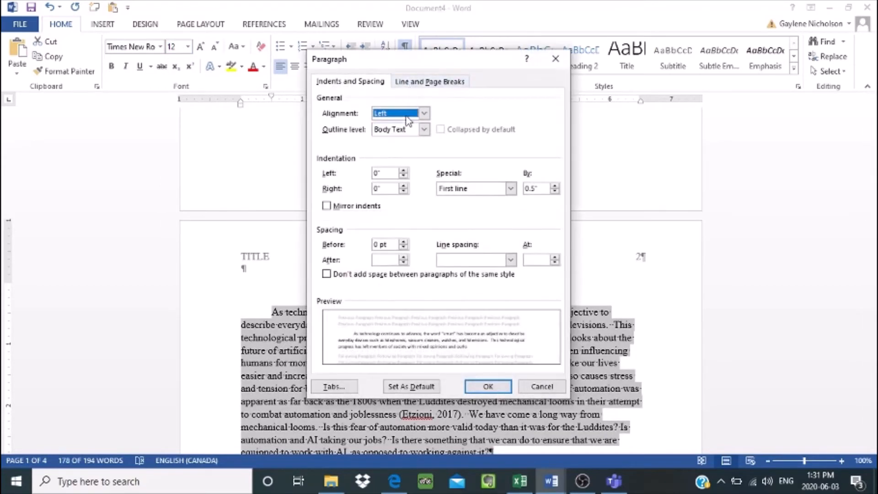
click(510, 260)
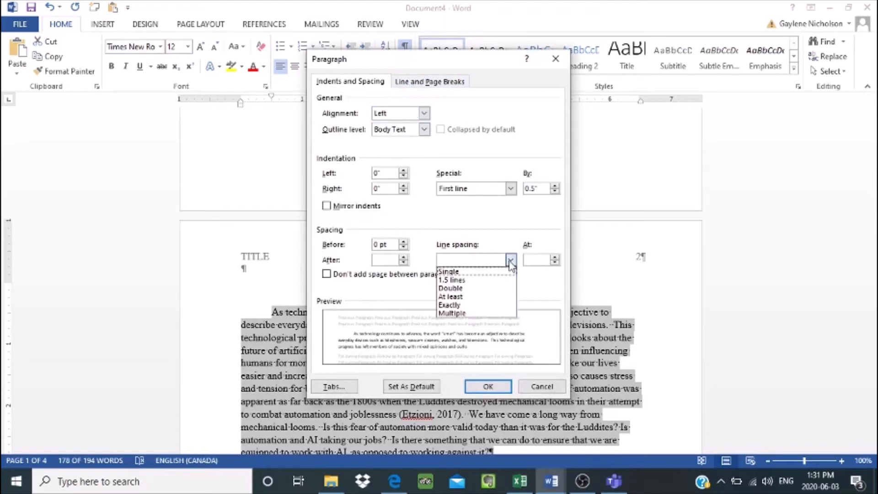
click(496, 291)
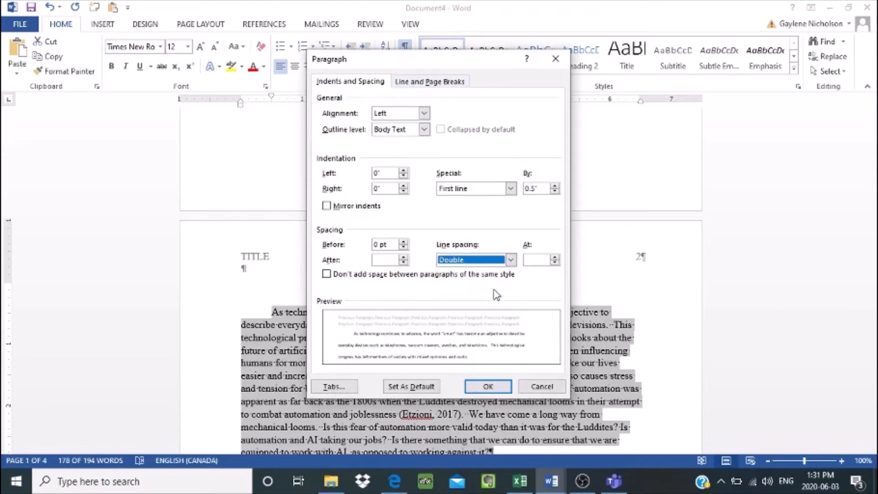
click(384, 259)
text(0)
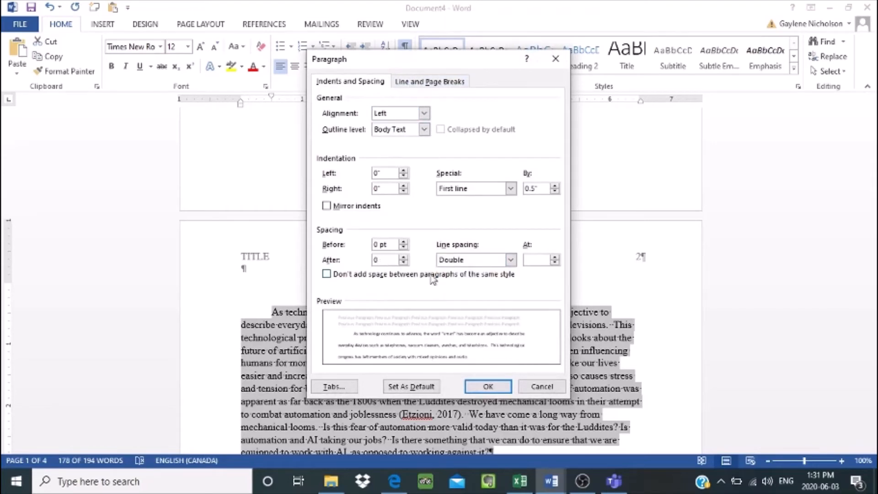
click(478, 386)
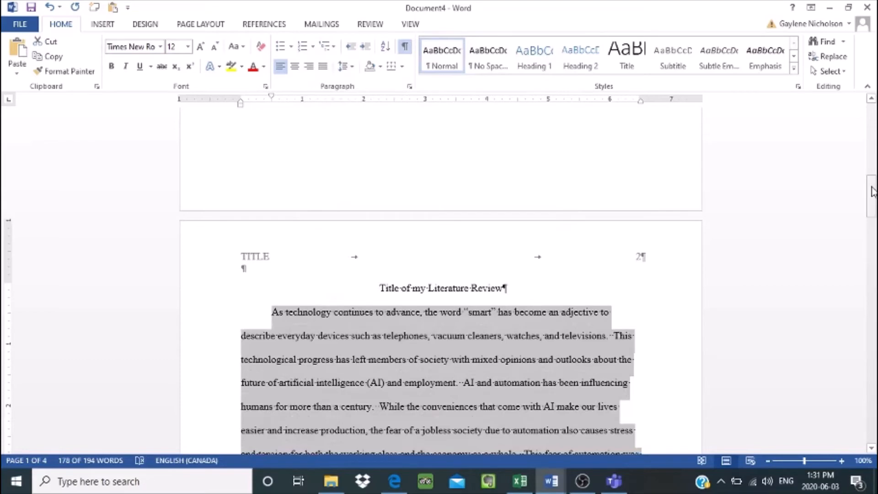
drag(872, 191, 873, 215)
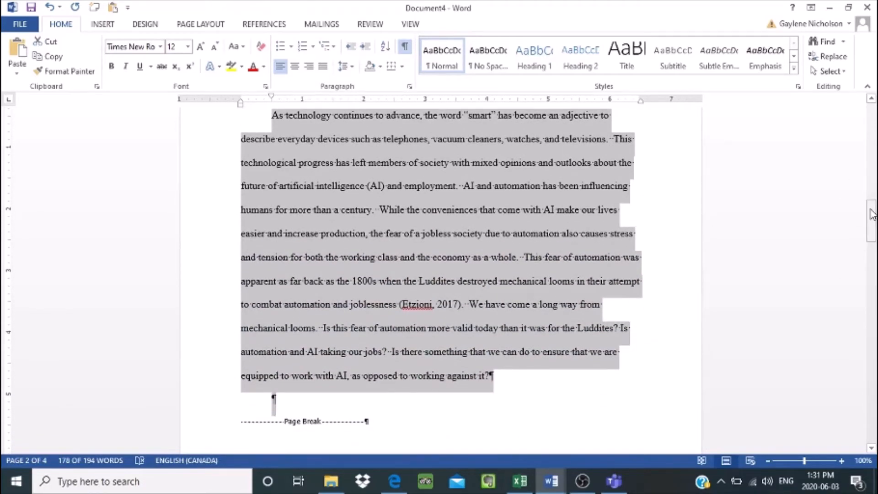
click(682, 209)
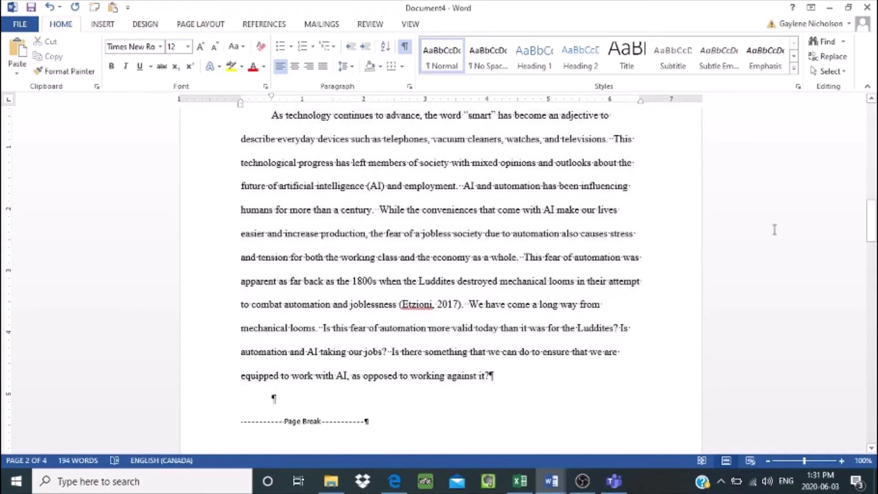
- Centre the empty line below the body paragraph on page 2 and enter the section heading "History of AI" there
drag(872, 234, 872, 227)
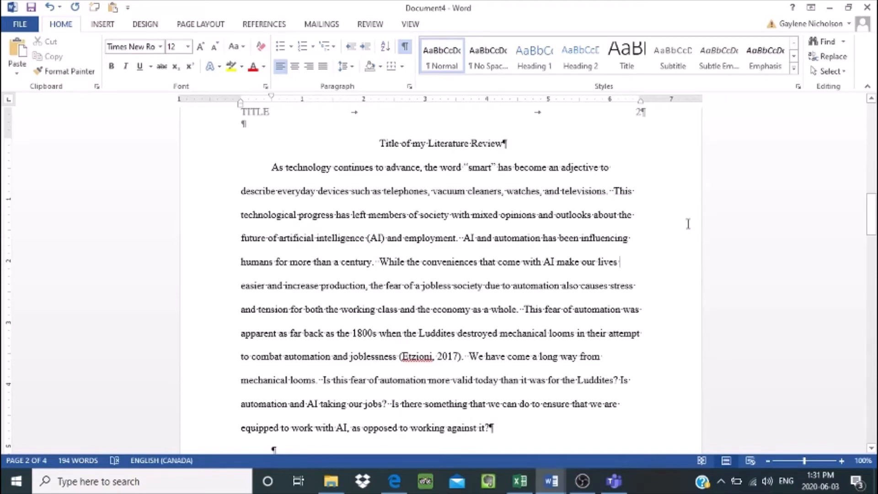
drag(874, 227, 874, 241)
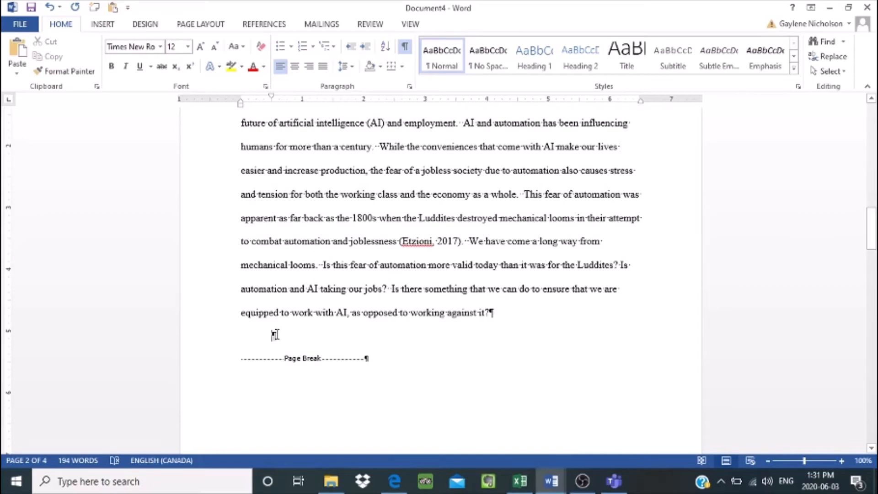
click(295, 68)
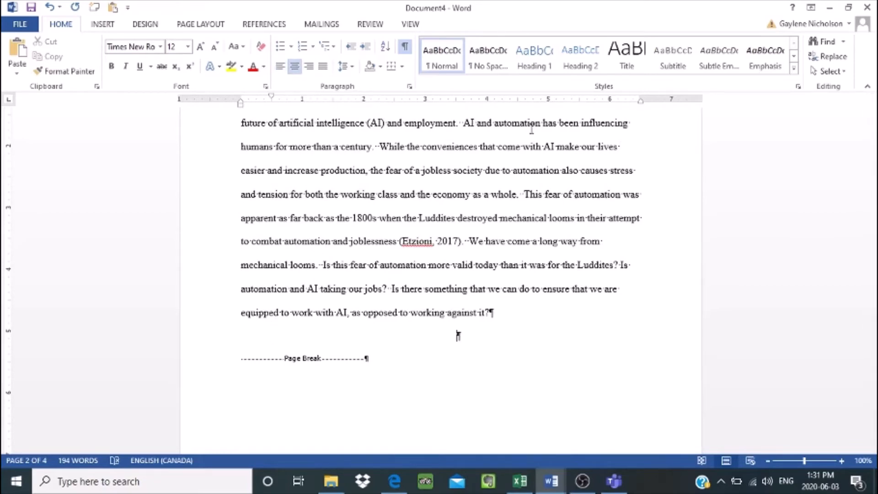
mouse_move(871, 237)
mouse_down()
mouse_move(872, 220)
mouse_move(871, 236)
mouse_up()
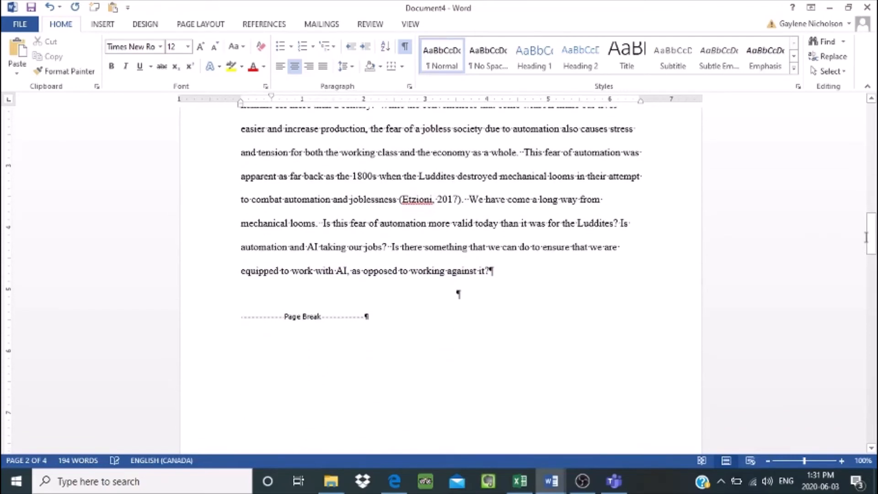
text(Histo)
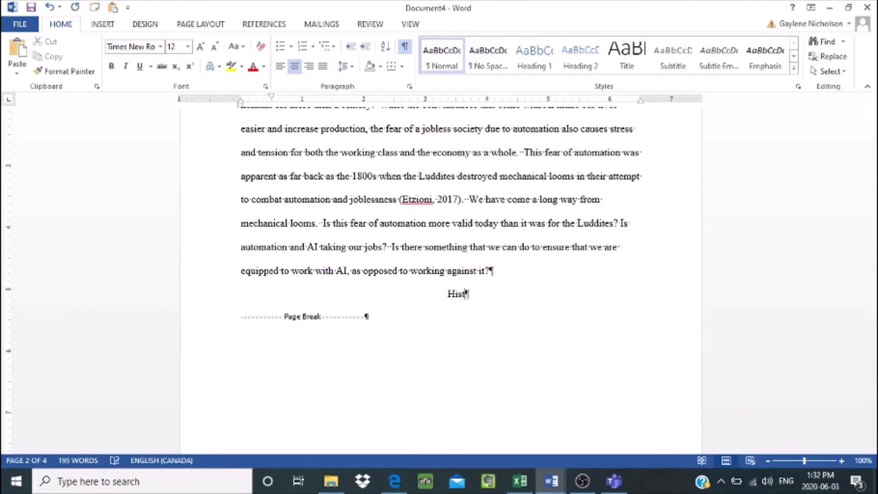
text(ry of)
text(AI)
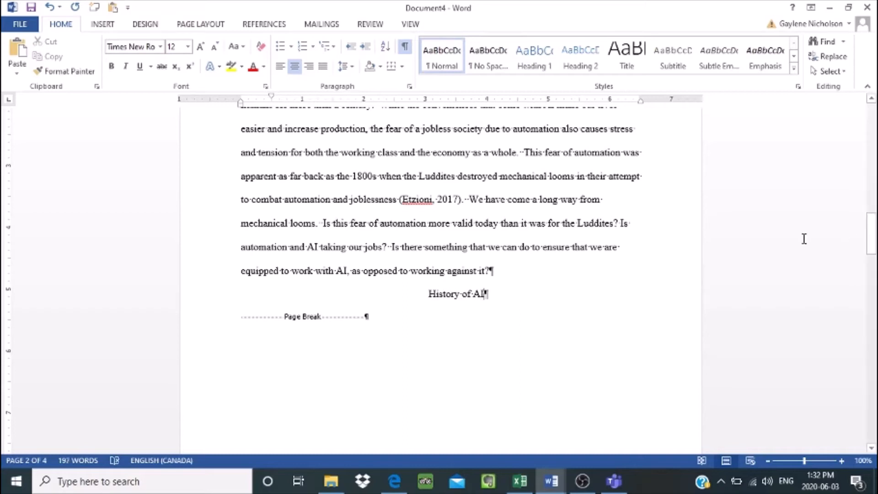
- Make the "History of AI" section heading bold
drag(430, 293, 488, 294)
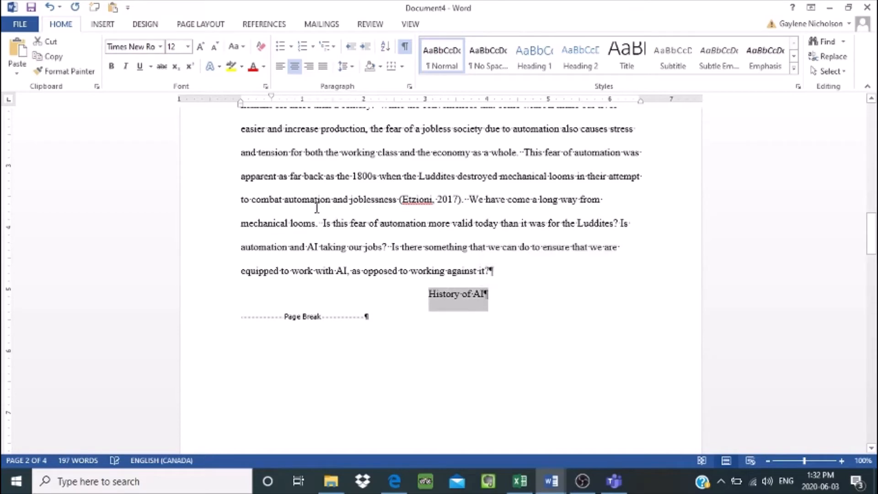
click(111, 66)
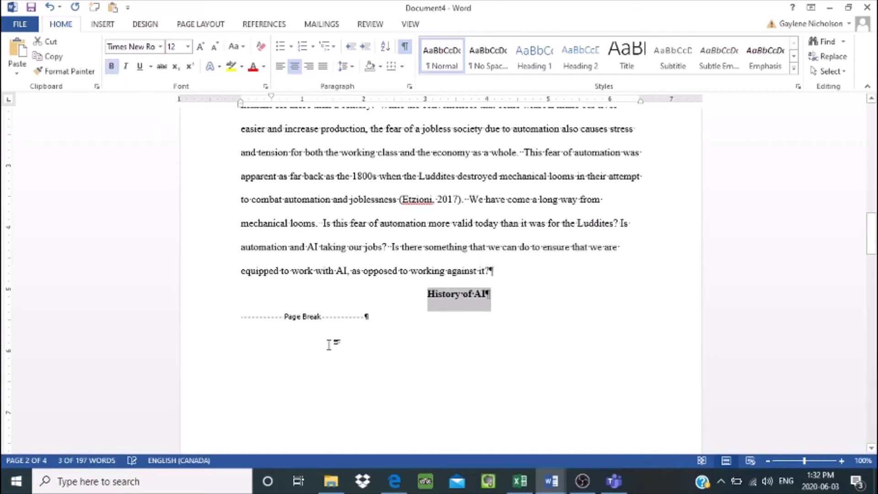
click(489, 297)
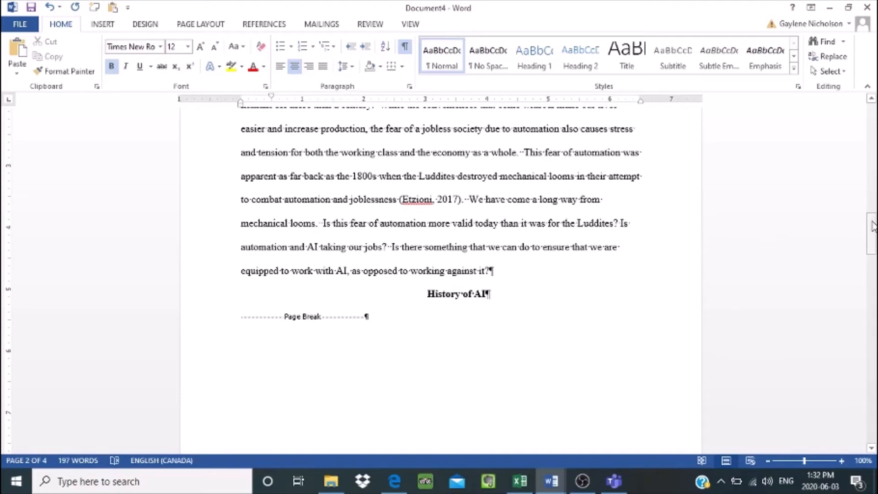
- Insert a line above the page break on page 3, centre it and enter the heading "References"
drag(870, 225, 867, 274)
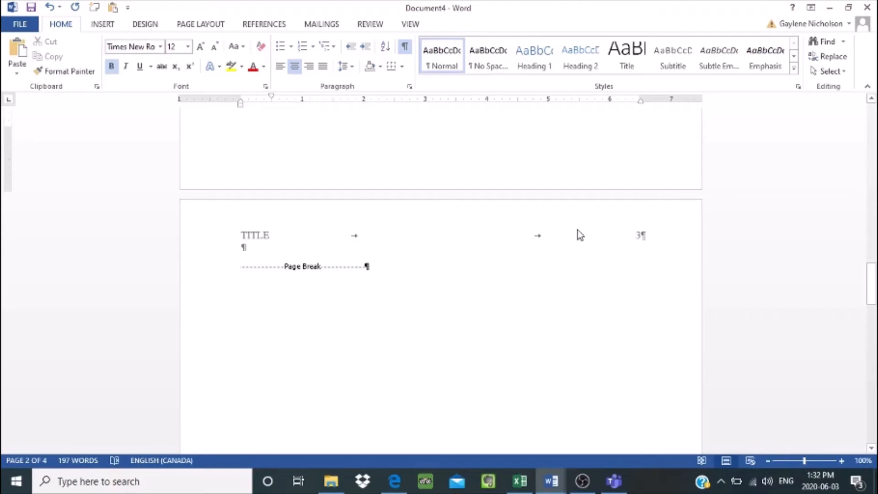
click(240, 266)
key(Return)
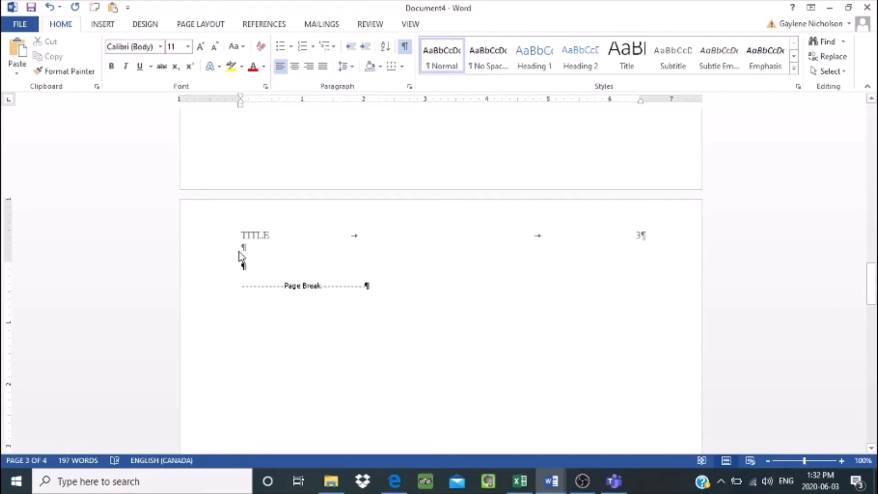
click(246, 266)
click(295, 67)
text(R)
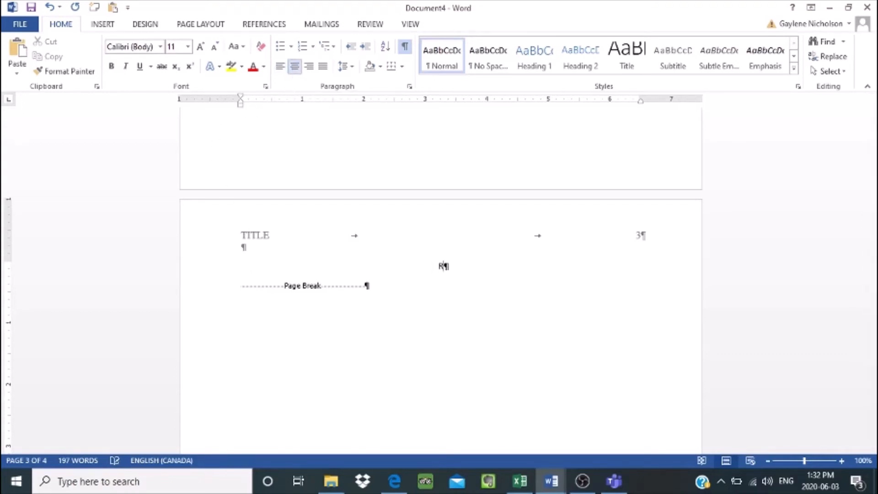
text(eferences)
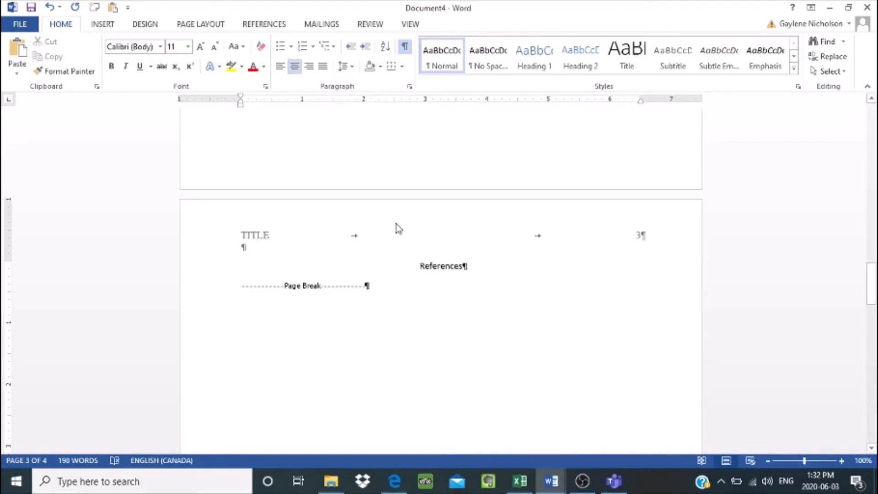
- Add a left-aligned line below the References heading and give it a 0.5" hanging indent
key(Return)
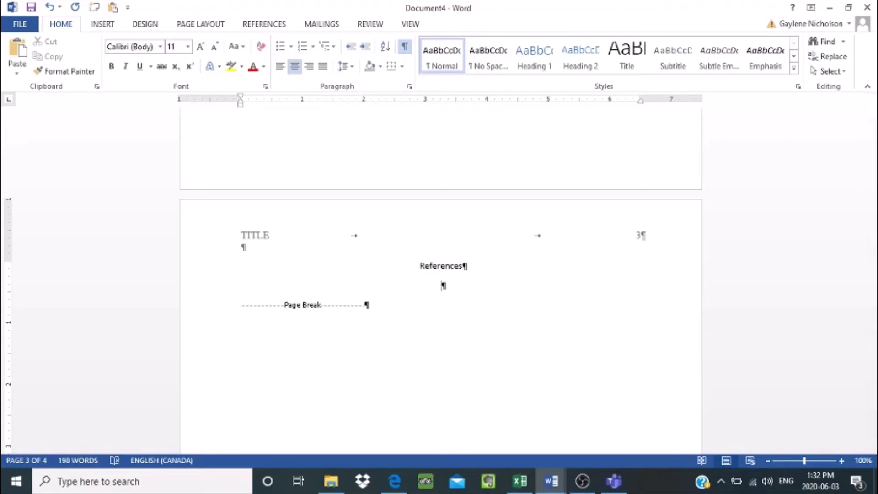
click(281, 72)
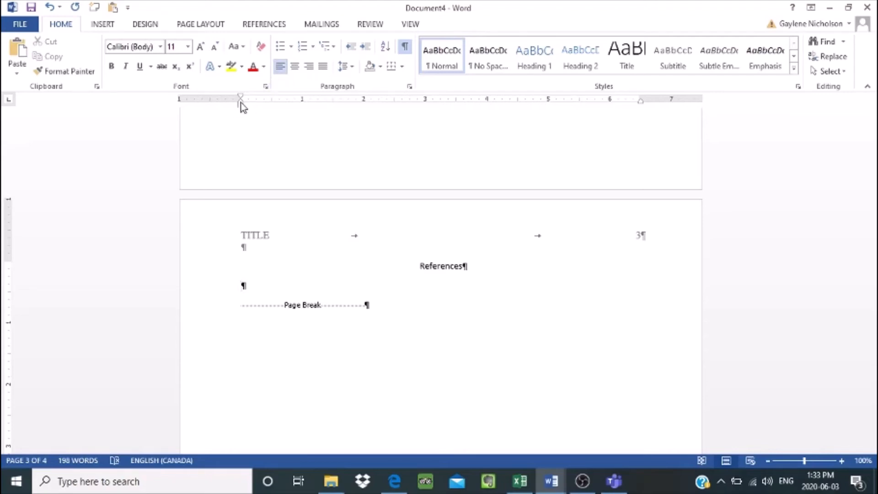
drag(240, 104, 271, 105)
- Set the hanging-indent line to double line spacing with 0 pt spacing after
click(409, 86)
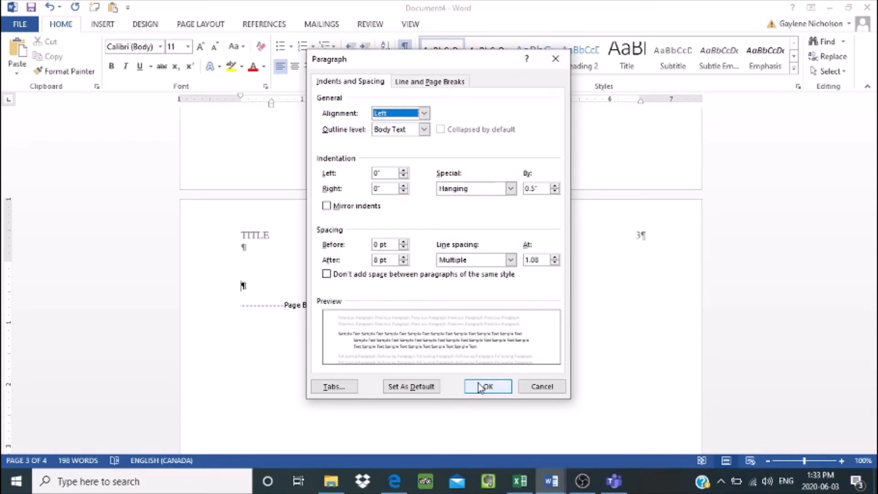
click(510, 260)
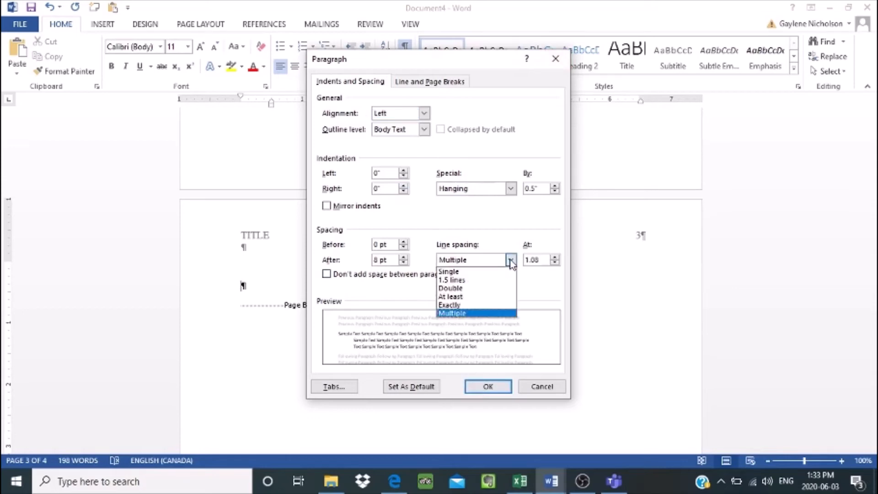
click(474, 287)
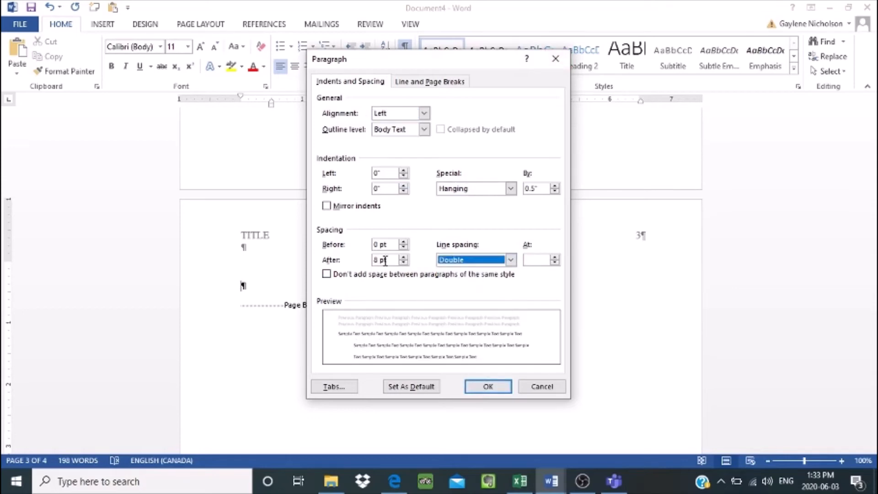
drag(390, 260, 370, 261)
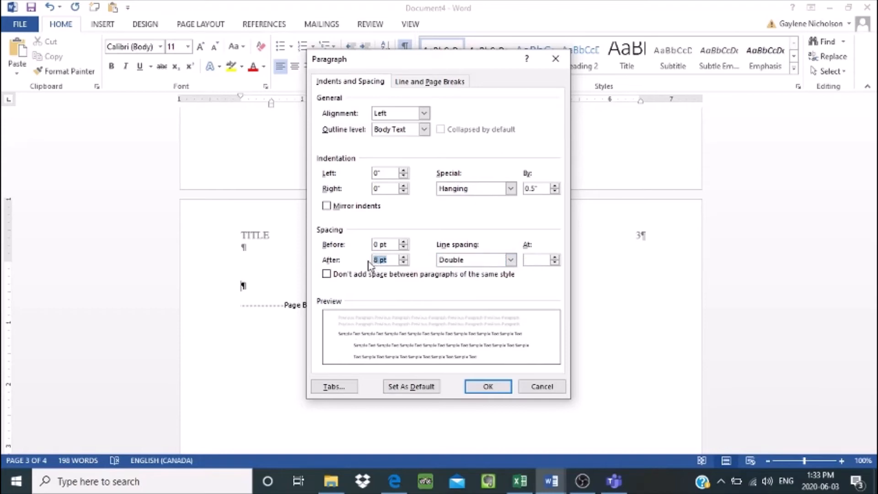
text(0)
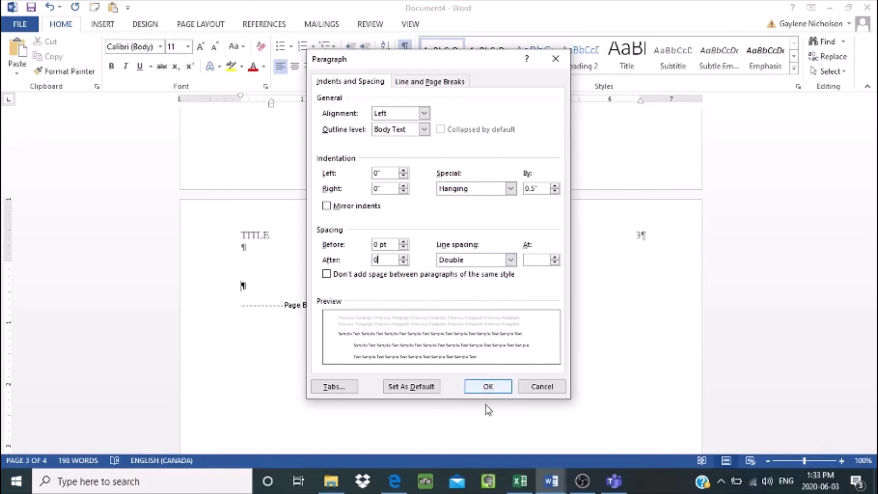
click(487, 386)
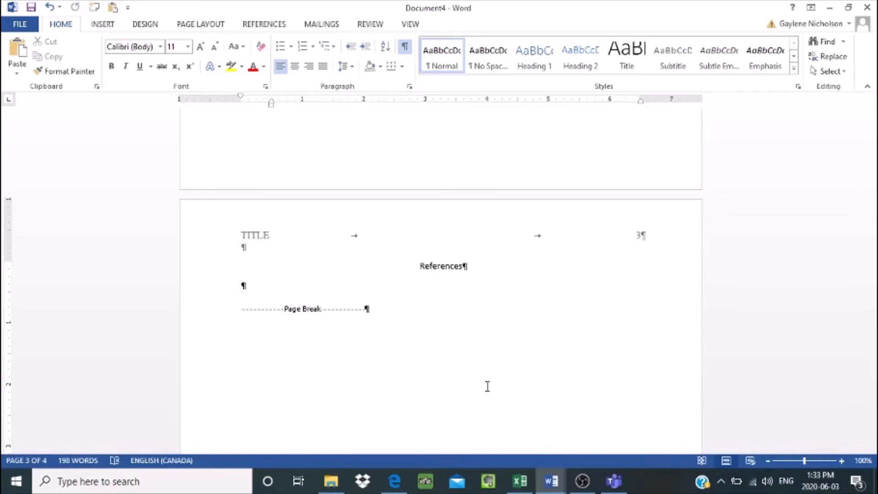
- Start the reference entry with the author's surname and initial, "(2020)." and the title "The power of creating videos for learners."
text(Nicholson,)
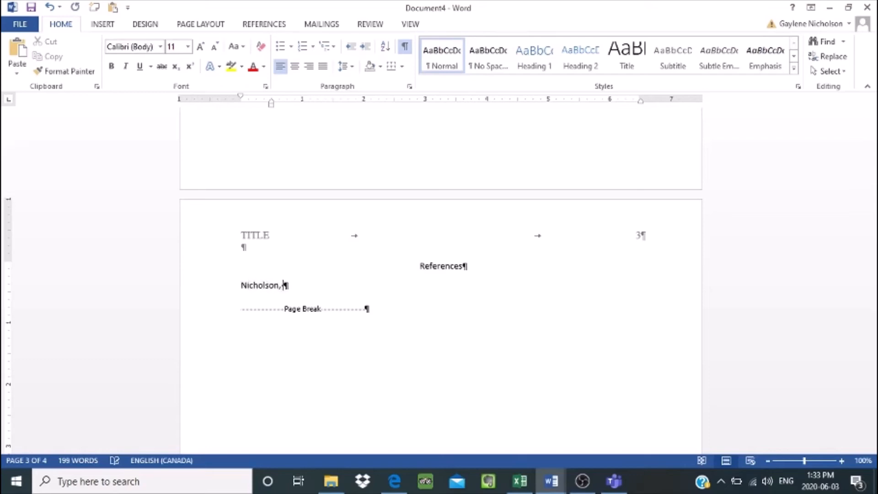
text( G. (2020).)
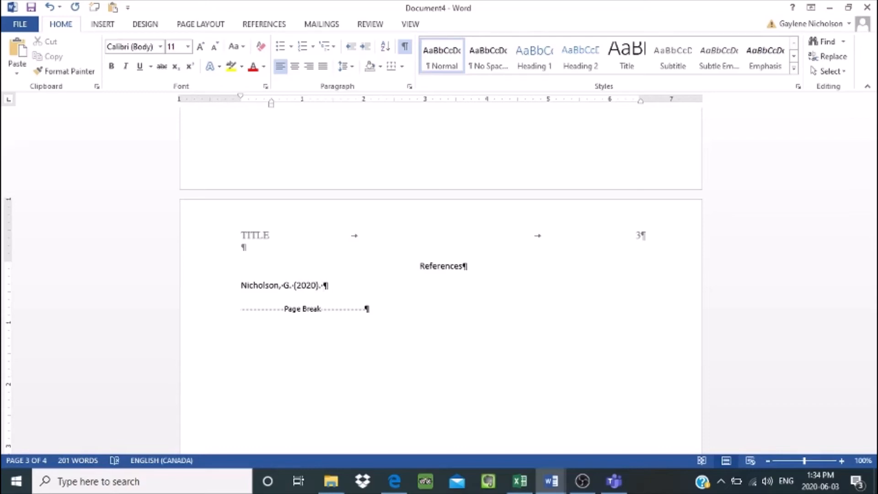
text(The power of crea)
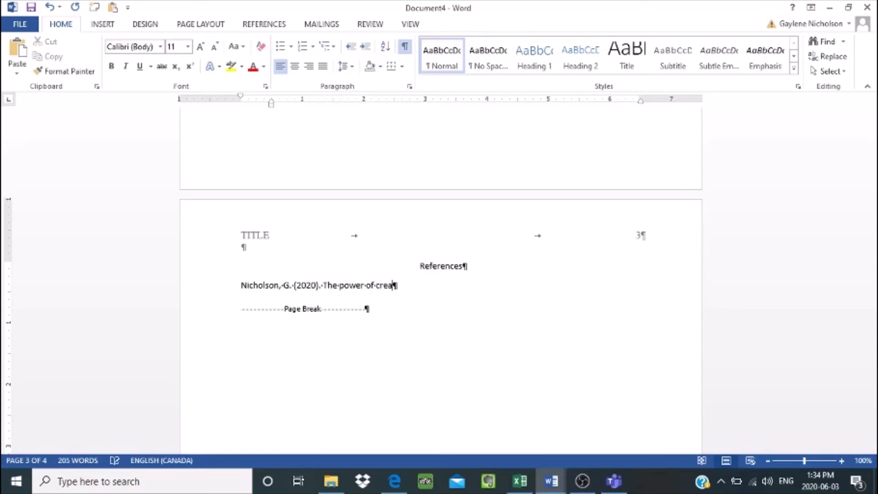
text(ting videos for lea)
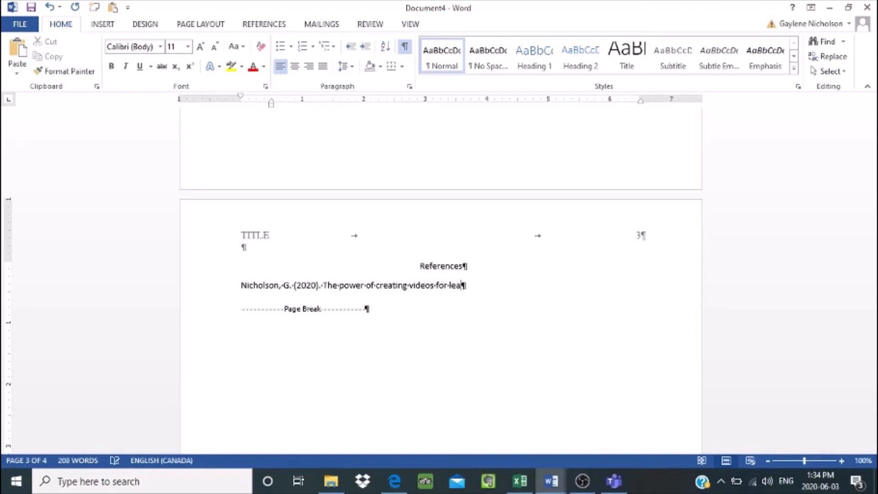
text(rners.)
- Complete the reference entry with the journal details "The Holland College Journal, 12(2), 25-36."
text(The Holland)
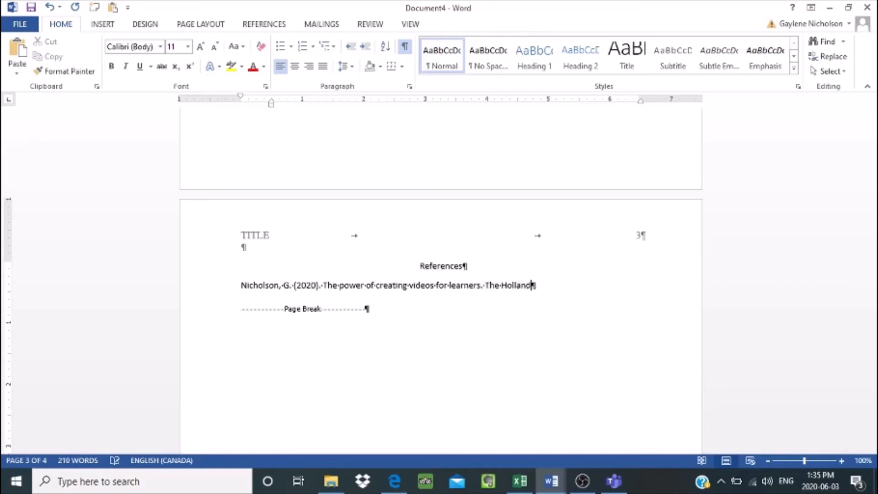
text( College Journal)
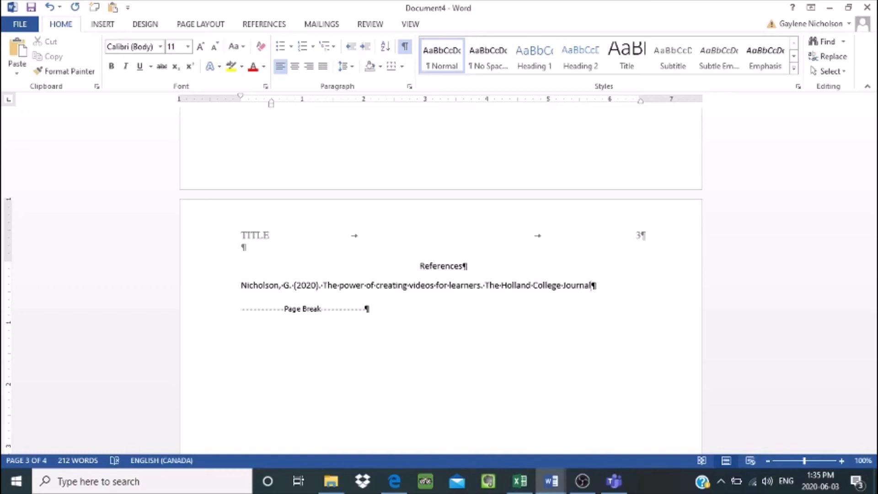
text(,)
text(12)
text(()
text(2)
text())
text(,)
text( 25)
text(-)
text(30)
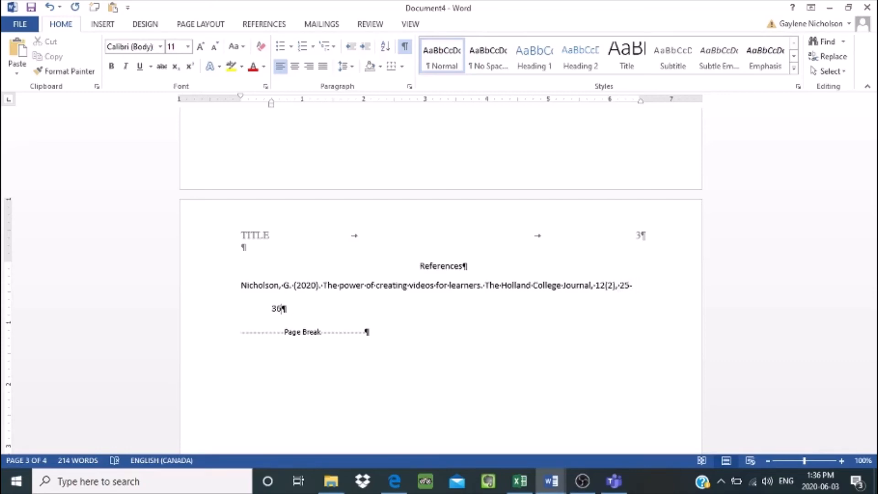
text(.)
- Format the References heading, the reference entry and the page break line in Times New Roman, size 12
drag(367, 332, 525, 221)
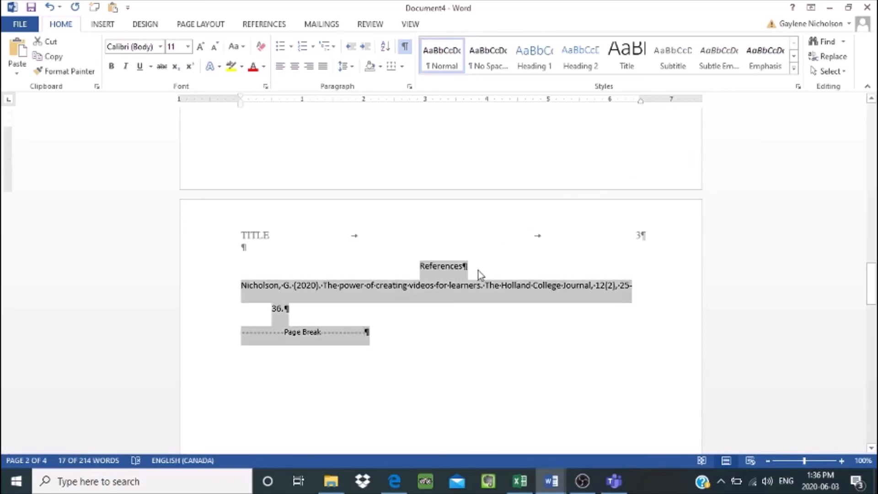
click(160, 46)
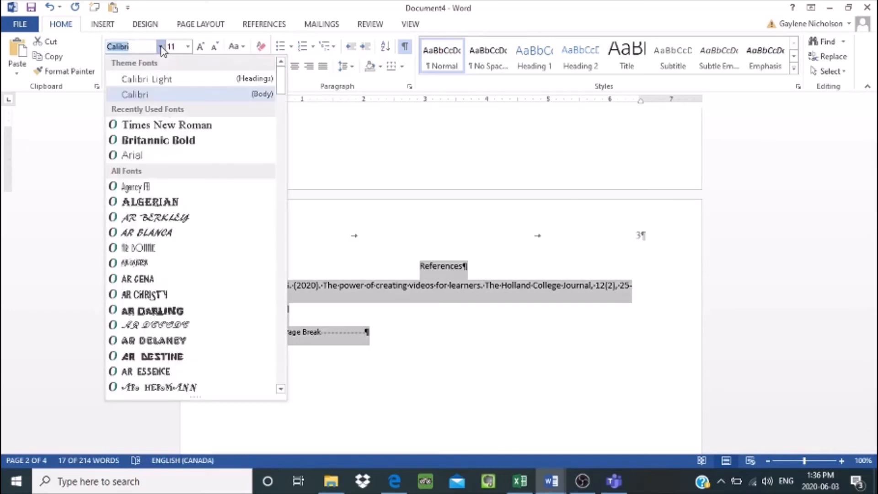
key(Escape)
key(Escape)
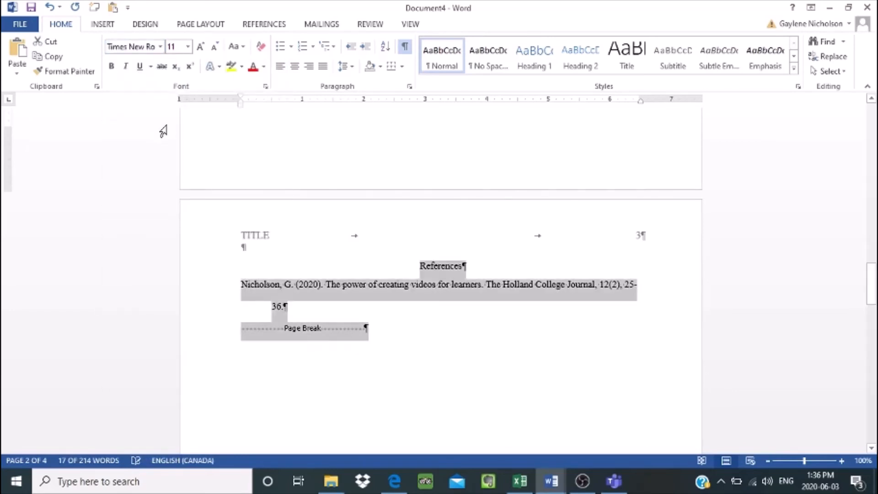
click(188, 47)
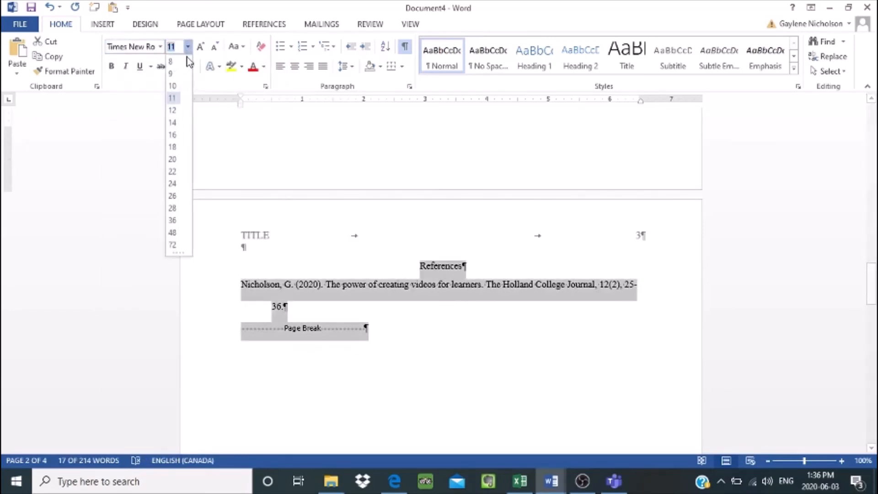
key(Escape)
text(12)
key(Return)
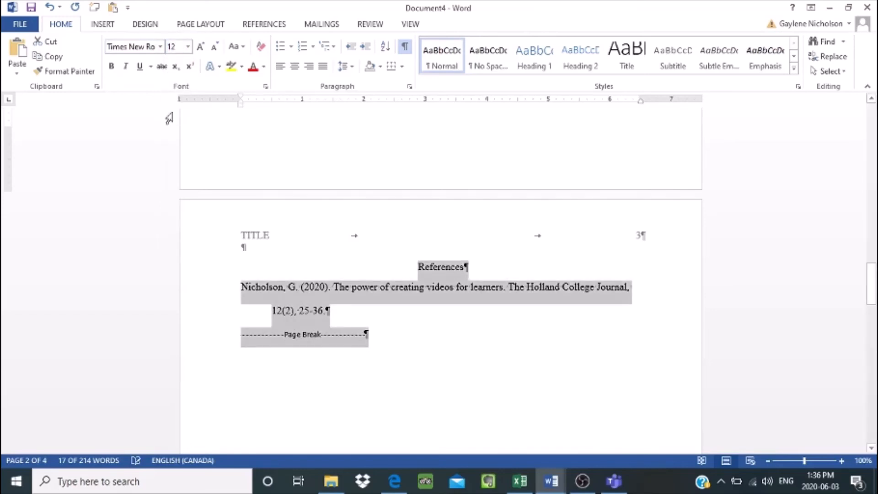
click(420, 353)
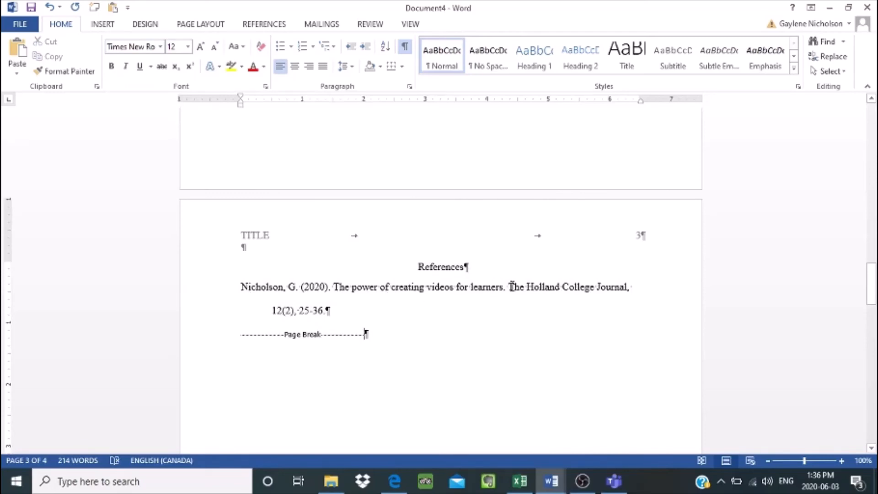
- Italicize the journal title "The Holland College Journal" and the volume number 12 in the reference entry
drag(510, 283, 606, 293)
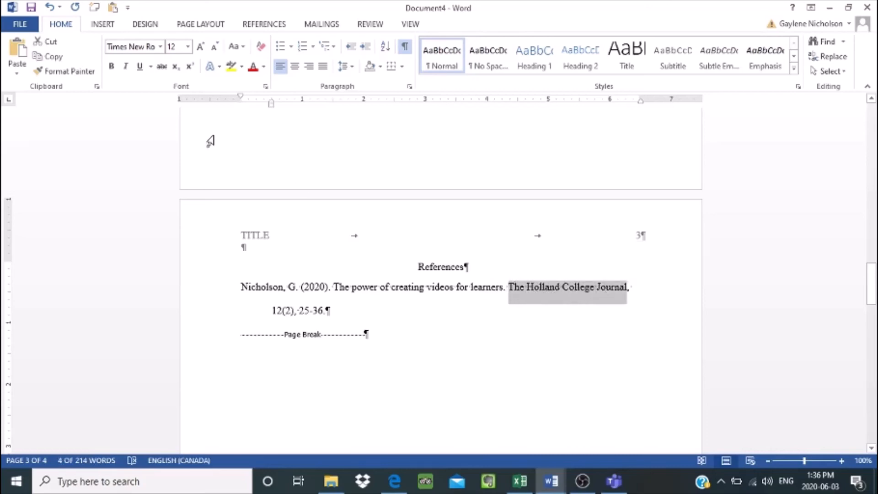
click(127, 67)
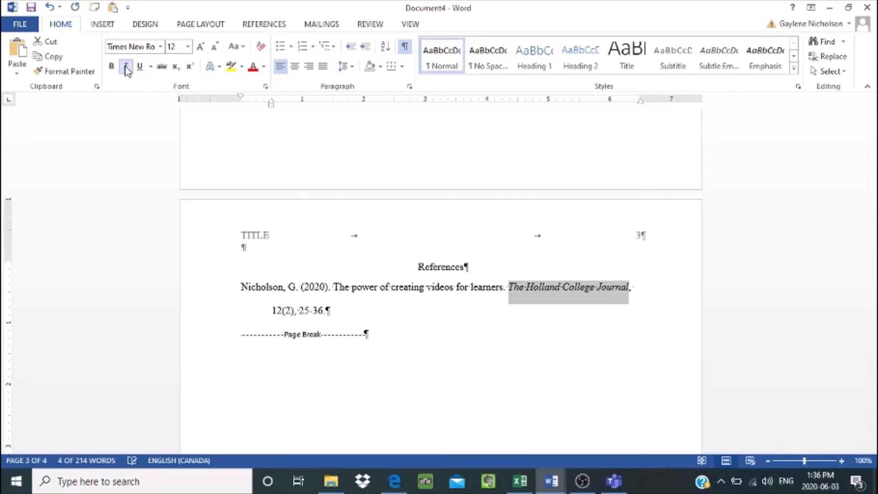
click(273, 309)
double_click(277, 309)
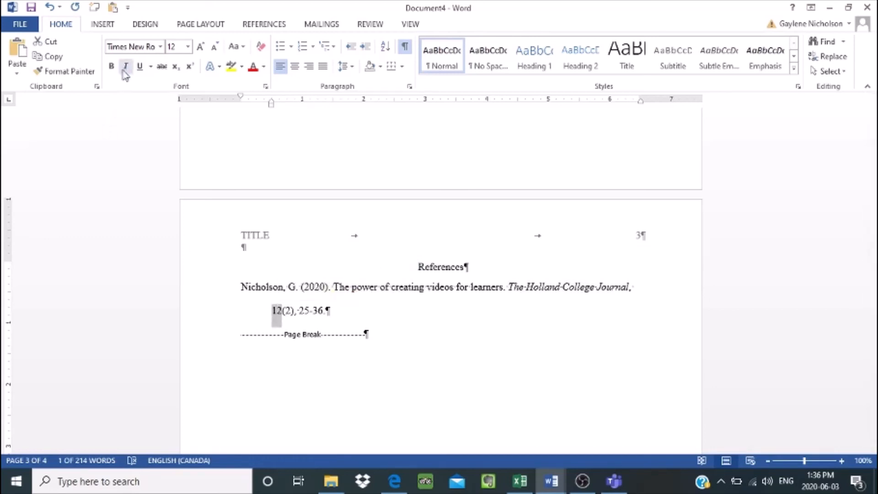
click(125, 66)
click(430, 363)
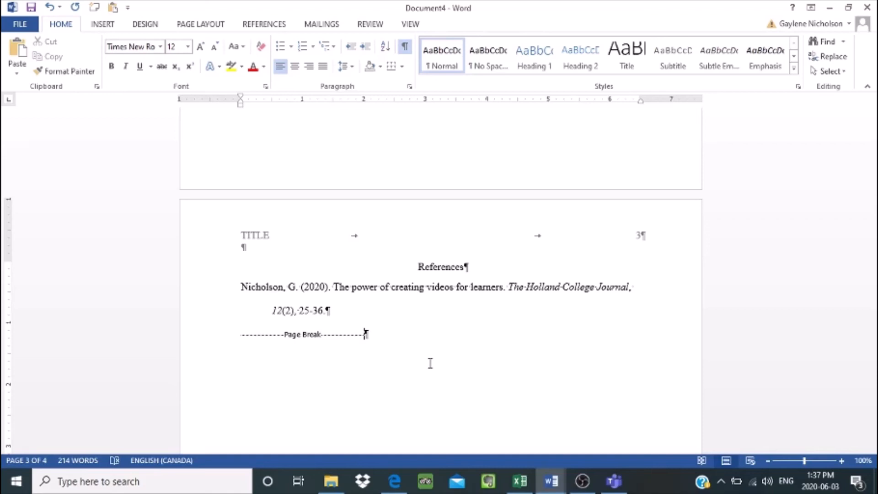
- Add an empty paragraph after the reference entry and another after the body paragraph above the "History of AI" heading
click(328, 310)
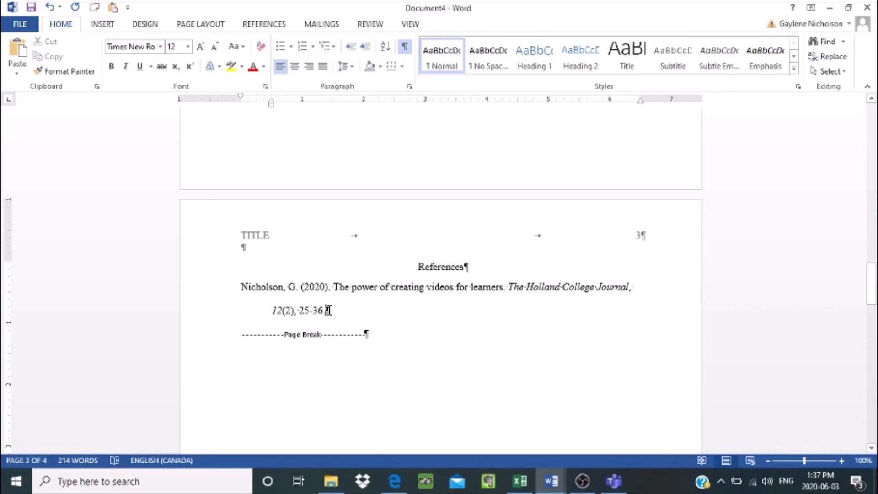
key(Return)
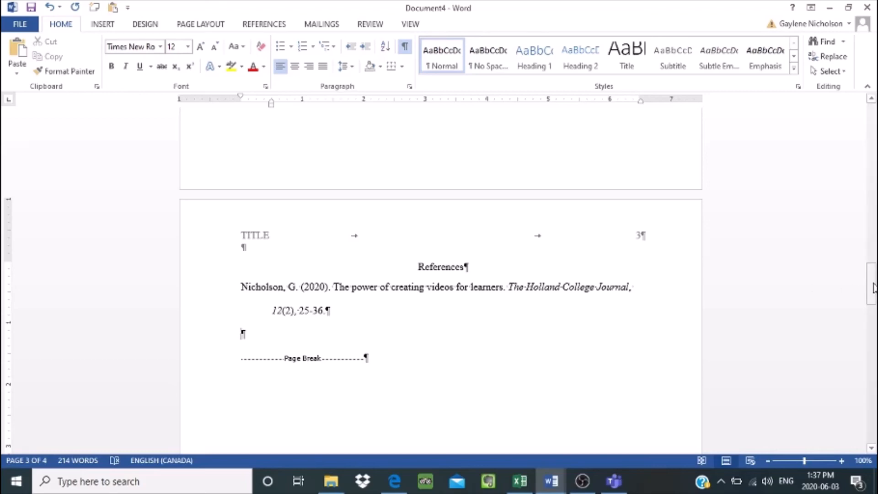
drag(873, 287, 866, 224)
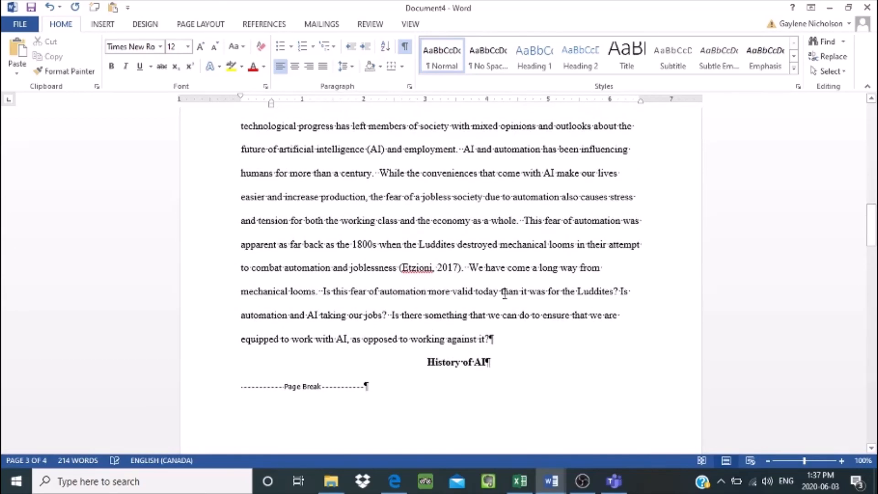
click(492, 339)
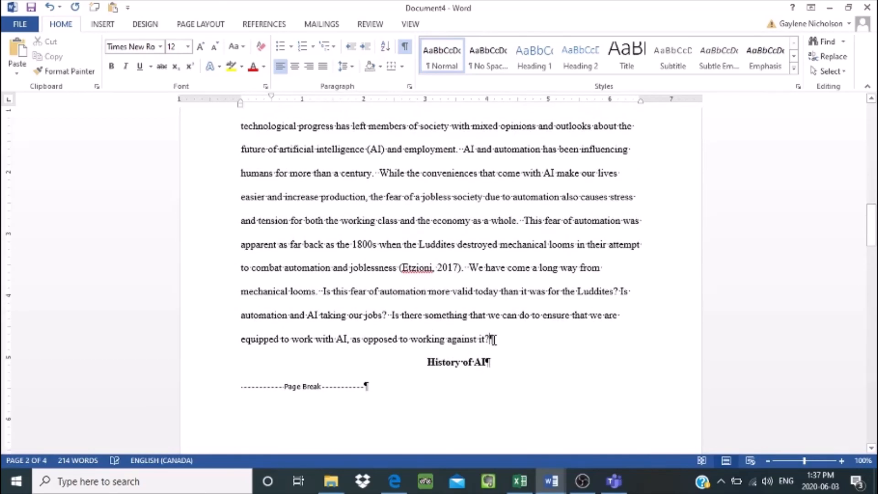
key(Return)
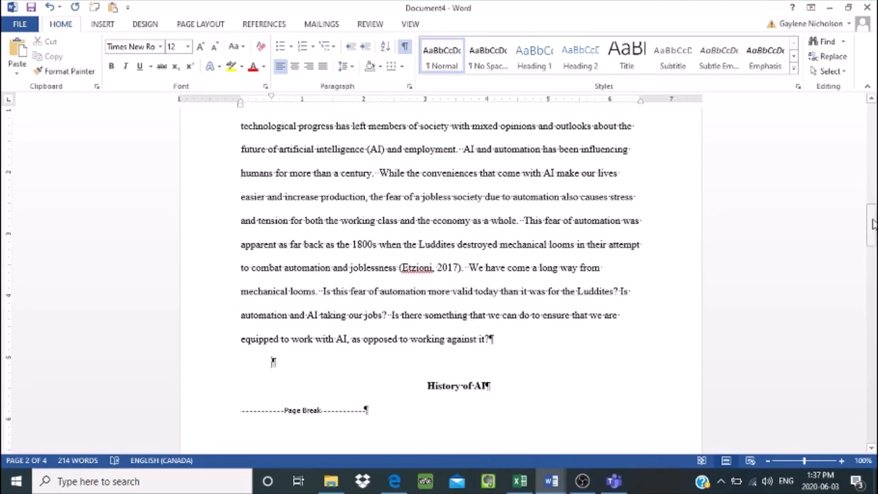
- Review the finished layout of the title page, the body page and the References page
drag(873, 224, 873, 201)
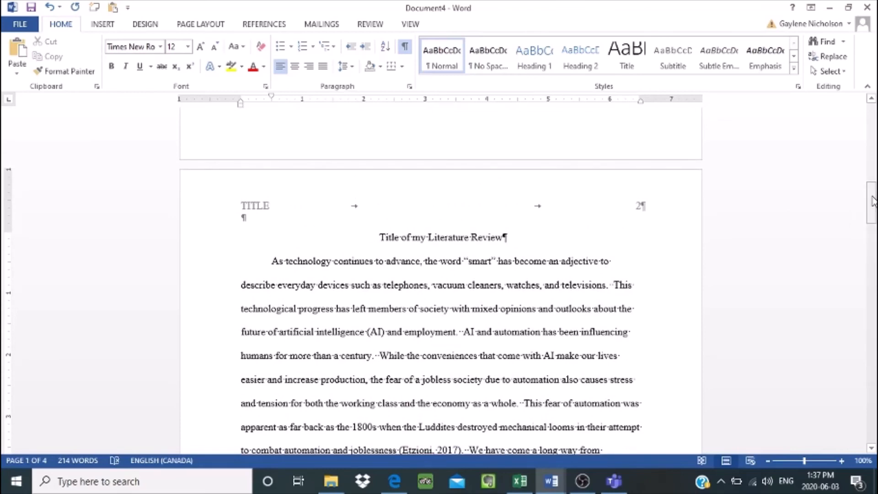
drag(873, 202, 871, 133)
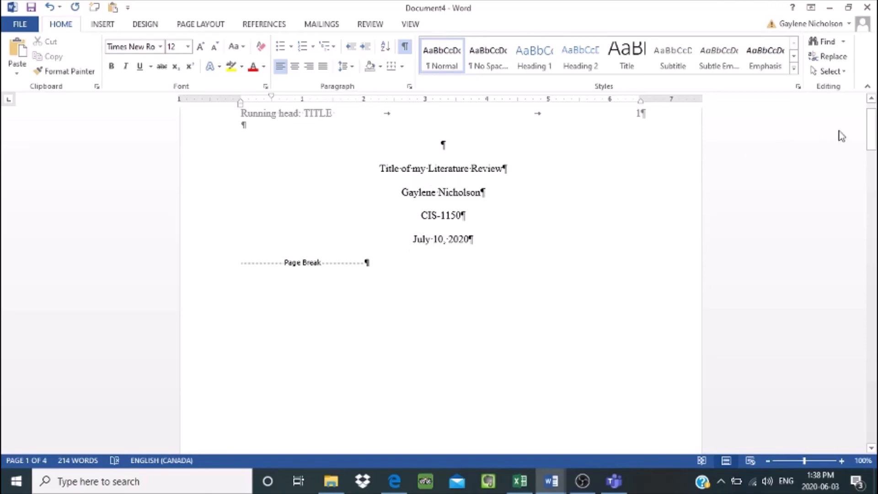
mouse_move(873, 132)
mouse_down()
mouse_move(872, 155)
mouse_move(872, 141)
mouse_up()
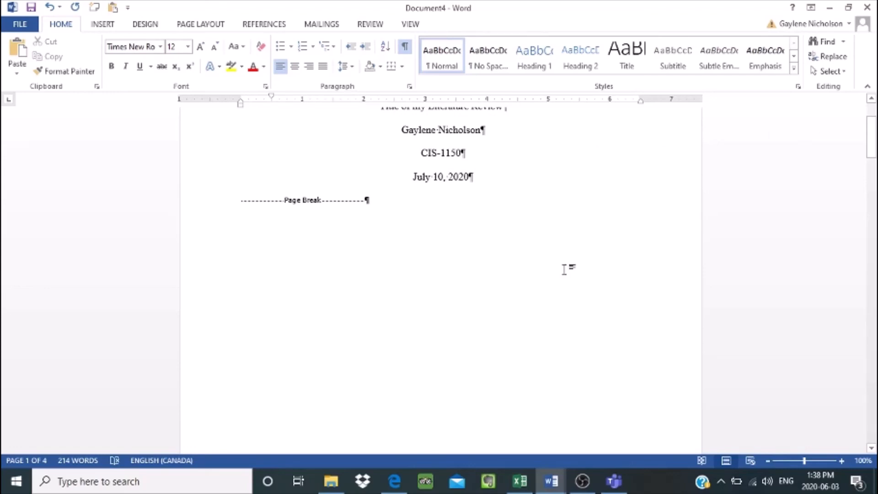
drag(872, 153, 870, 223)
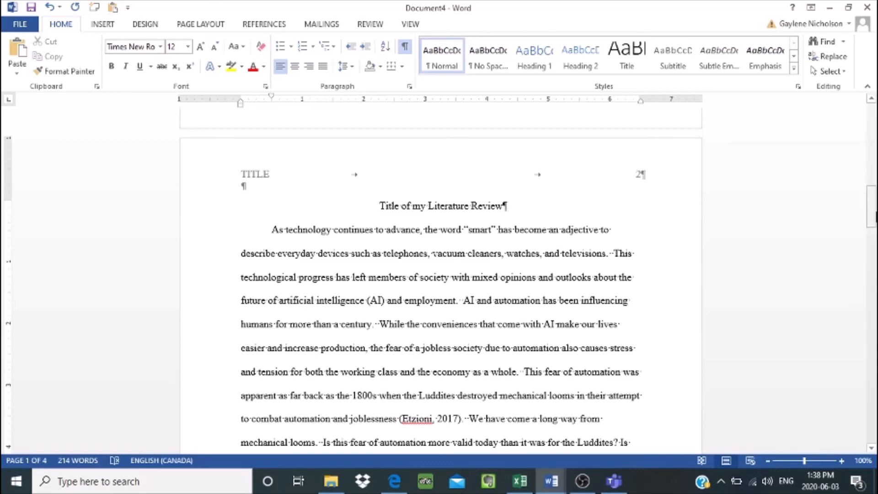
drag(871, 212, 871, 241)
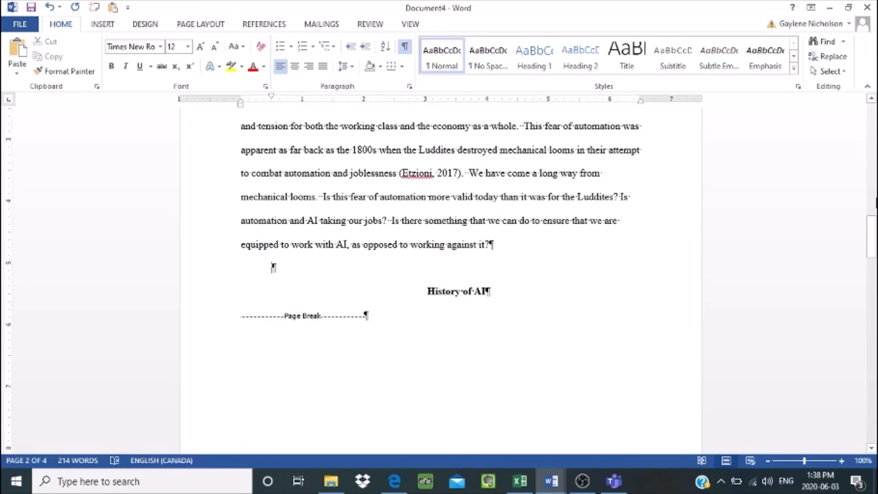
drag(873, 224, 874, 271)
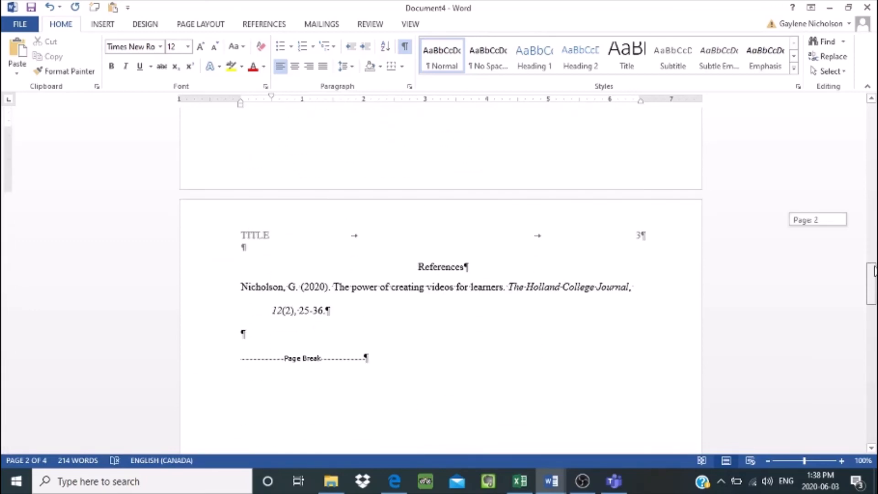